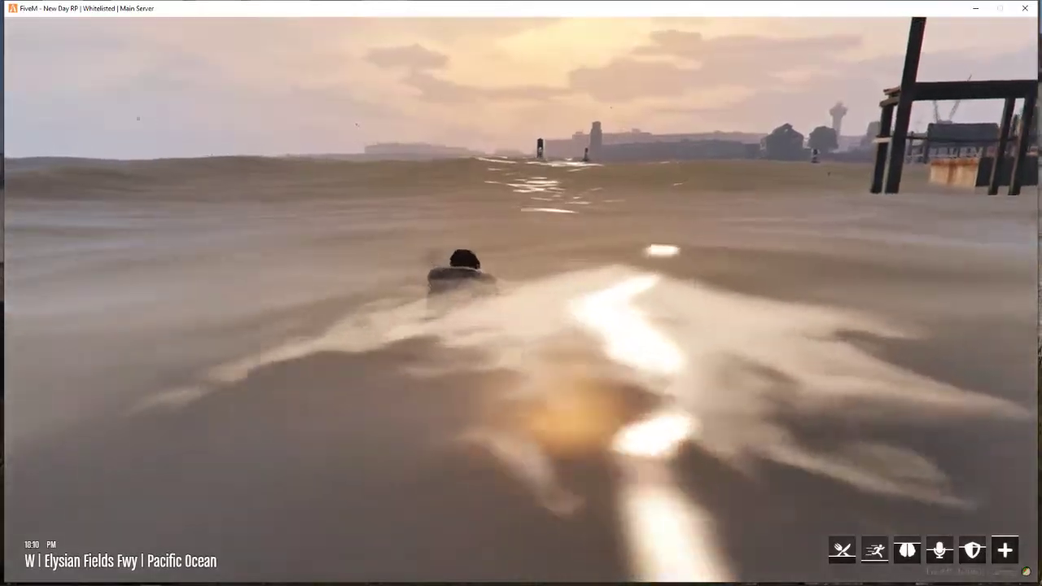
Check the character's inventory mid-swim, then close it and keep swimming.
{"action": "key", "text": "shift+Tab"}
{"action": "key", "text": "shift+Tab"}
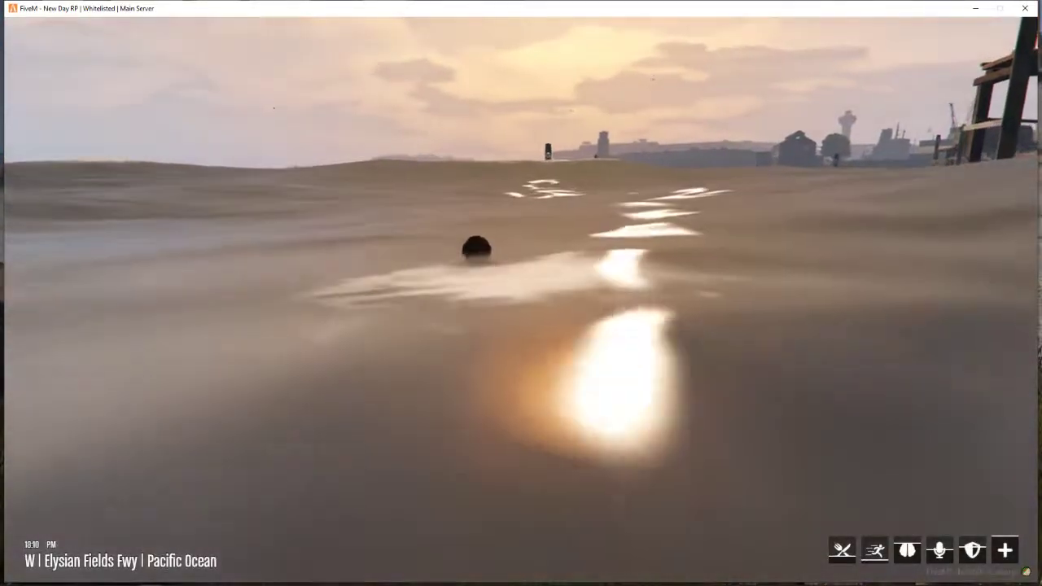
{"action": "key", "text": "F2"}
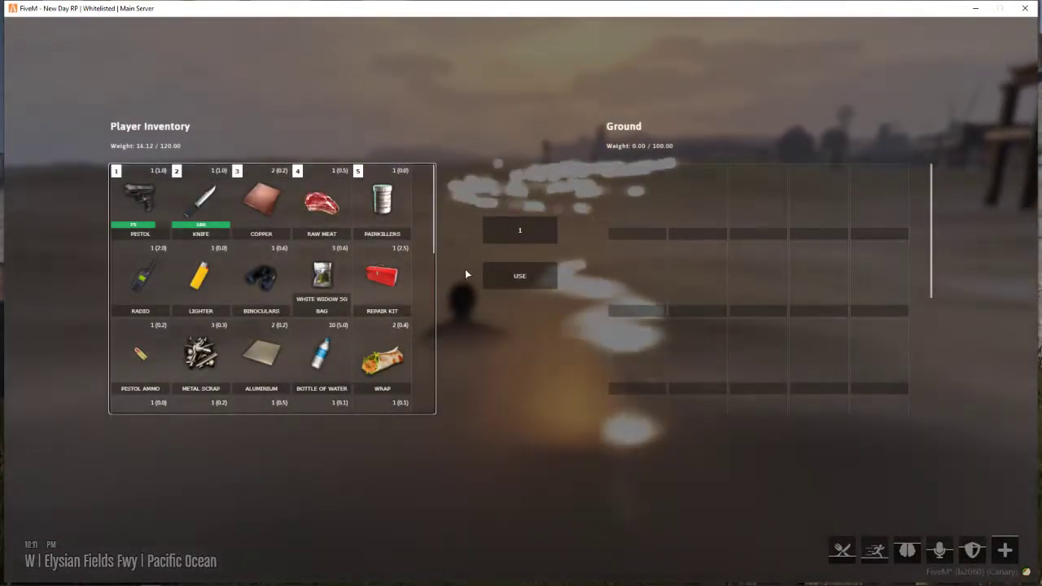
{"action": "key", "text": "Escape"}
Swim out toward open ocean at the surface, glancing back at the pier.
{"action": "key", "text": "w"}
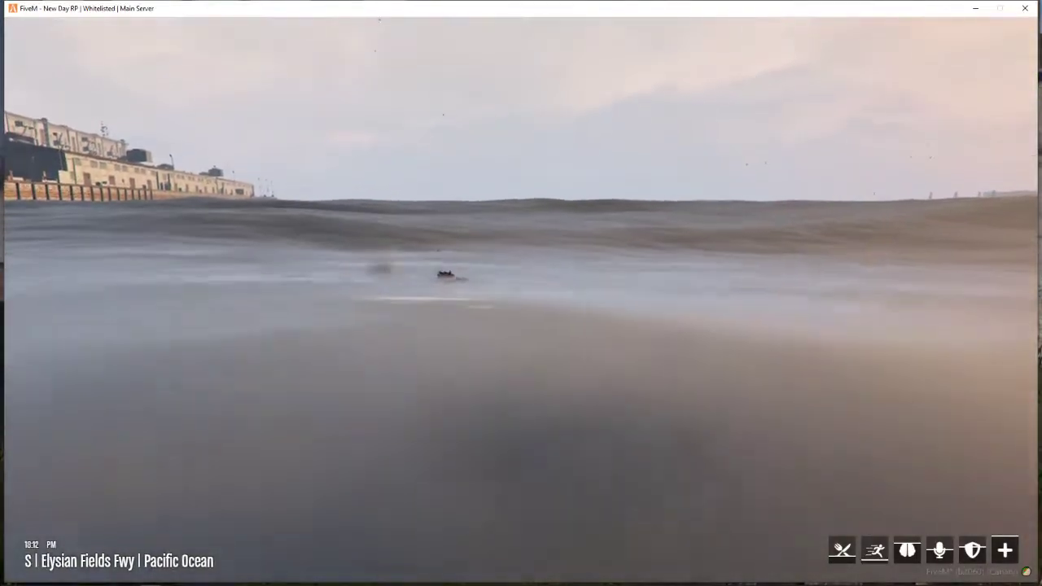
{"action": "key", "text": "w"}
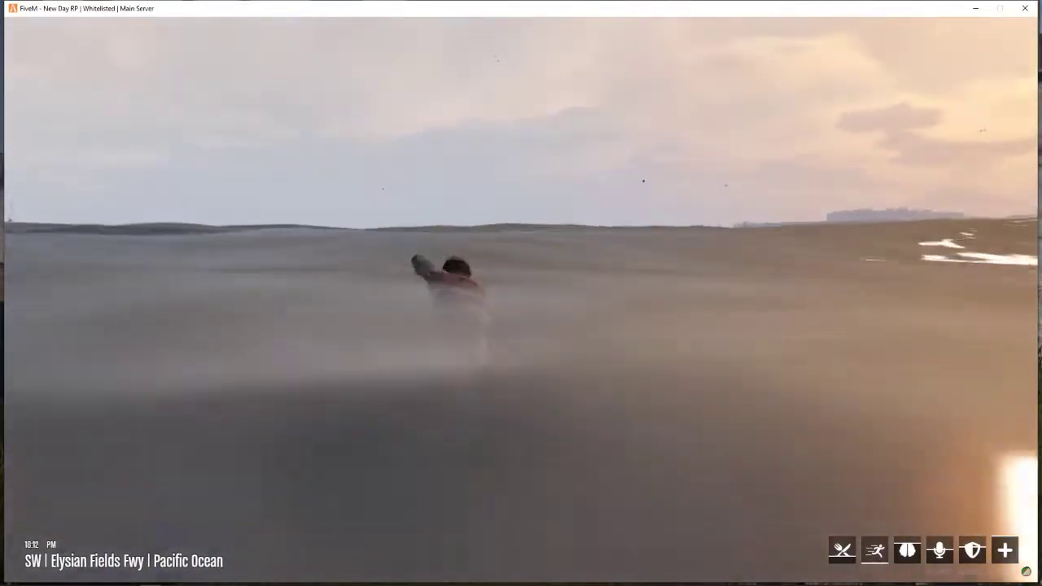
{"action": "key", "text": "w"}
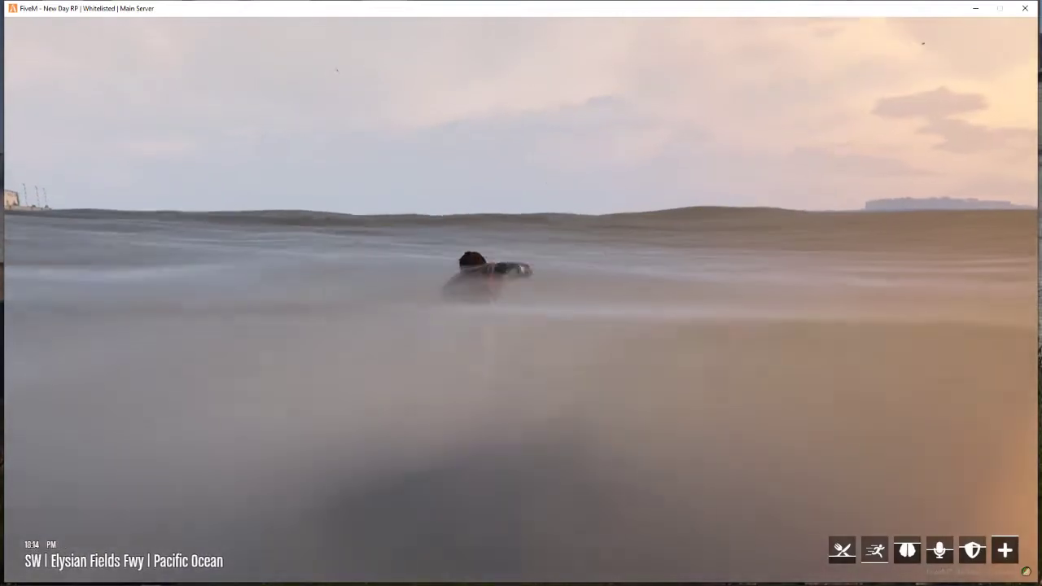
{"action": "key", "text": "w"}
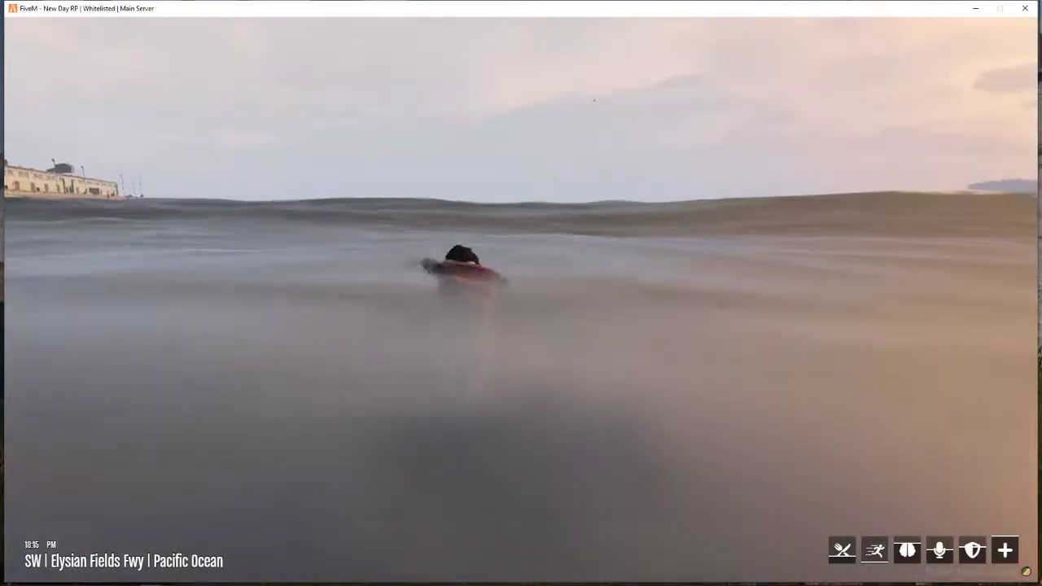
{"action": "key", "text": "w"}
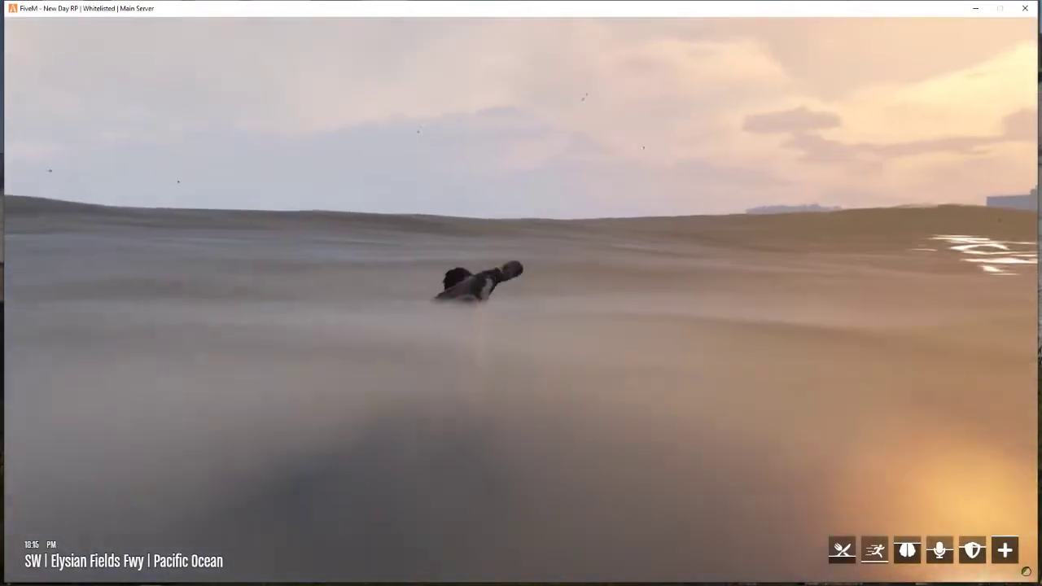
{"action": "key", "text": "w"}
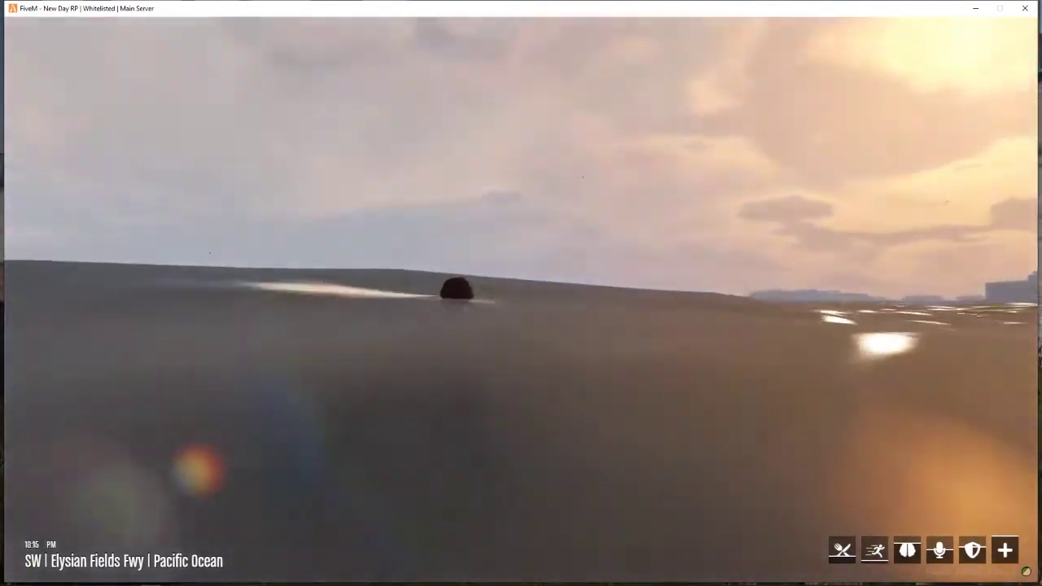
Dive underwater twice, resurfacing each time facing the harbour and bridge.
{"action": "key", "text": "shift"}
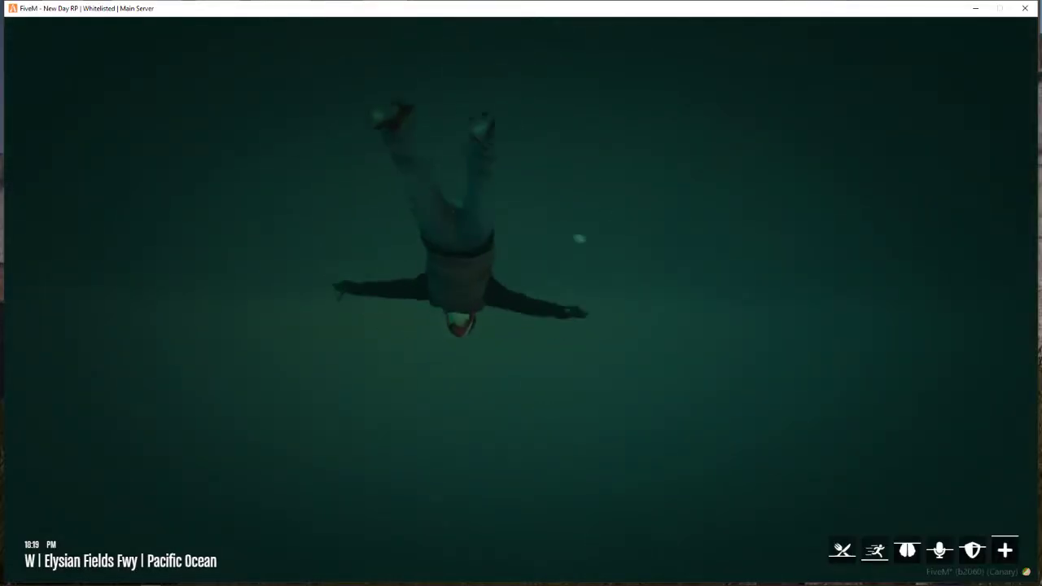
{"action": "key", "text": "w"}
{"action": "key", "text": "w"}
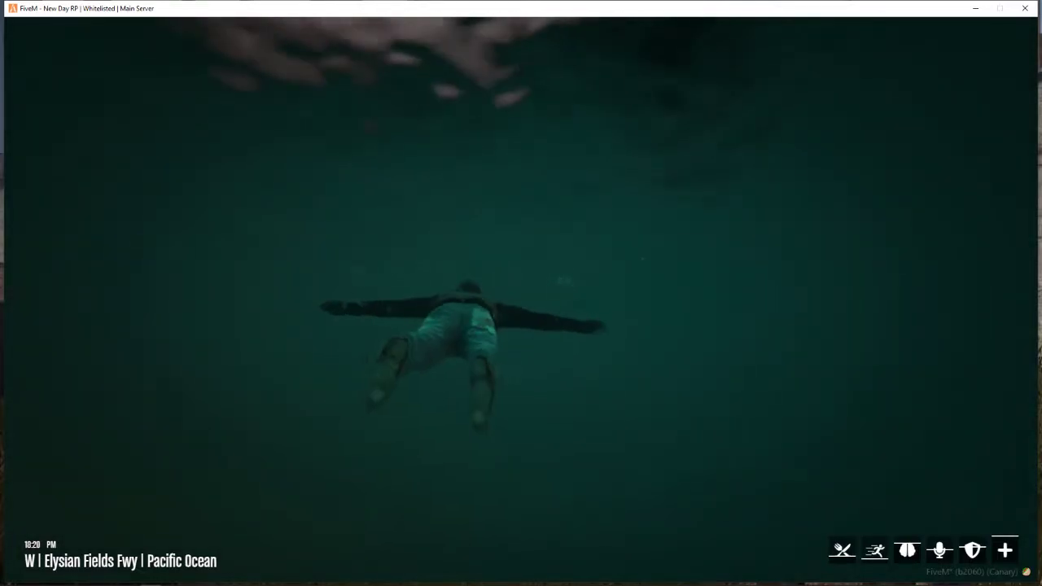
{"action": "key", "text": "s"}
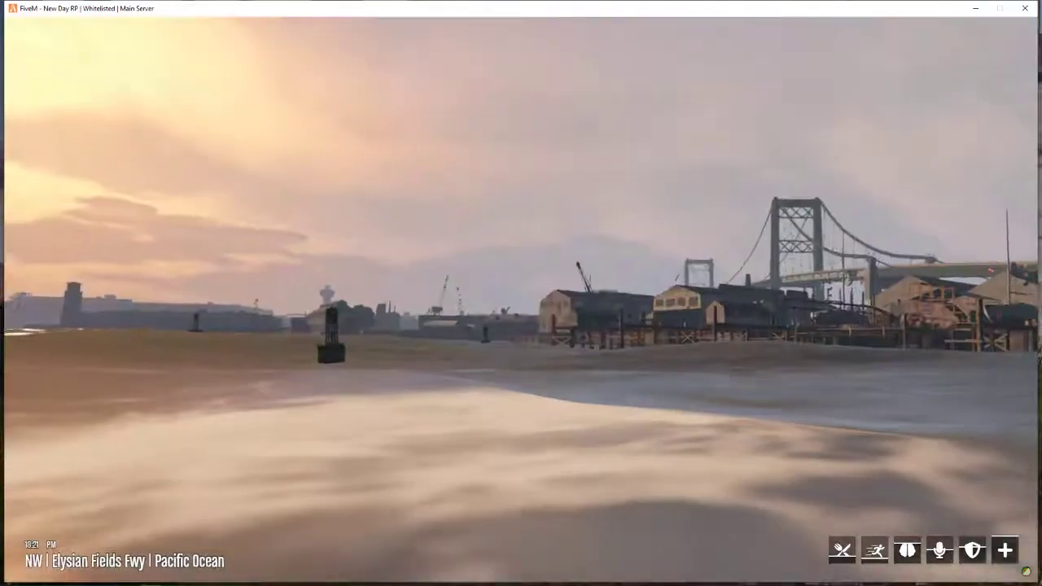
{"action": "key", "text": "w"}
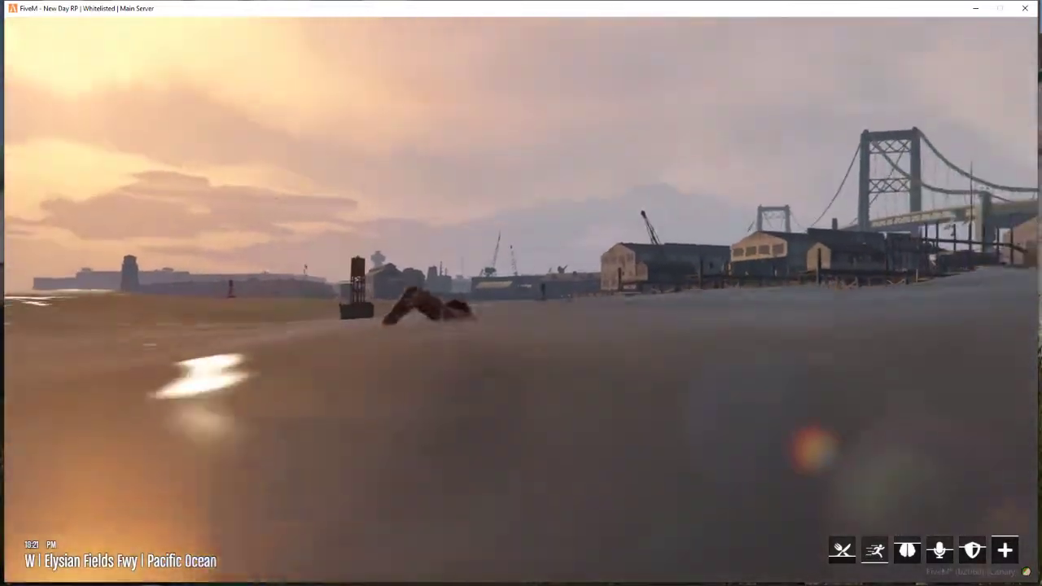
{"action": "key", "text": "space"}
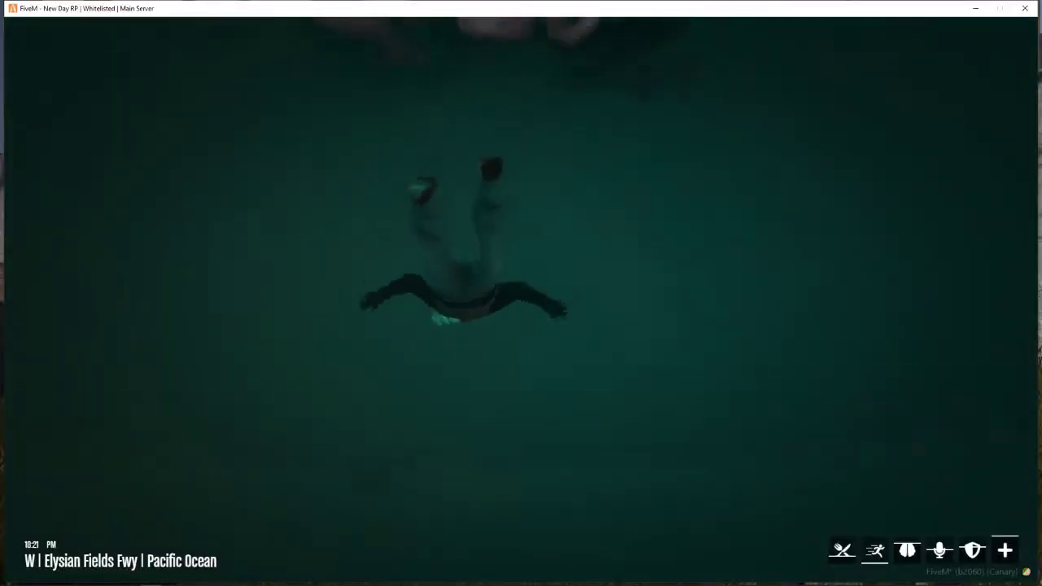
{"action": "key", "text": "w"}
{"action": "key", "text": "w"}
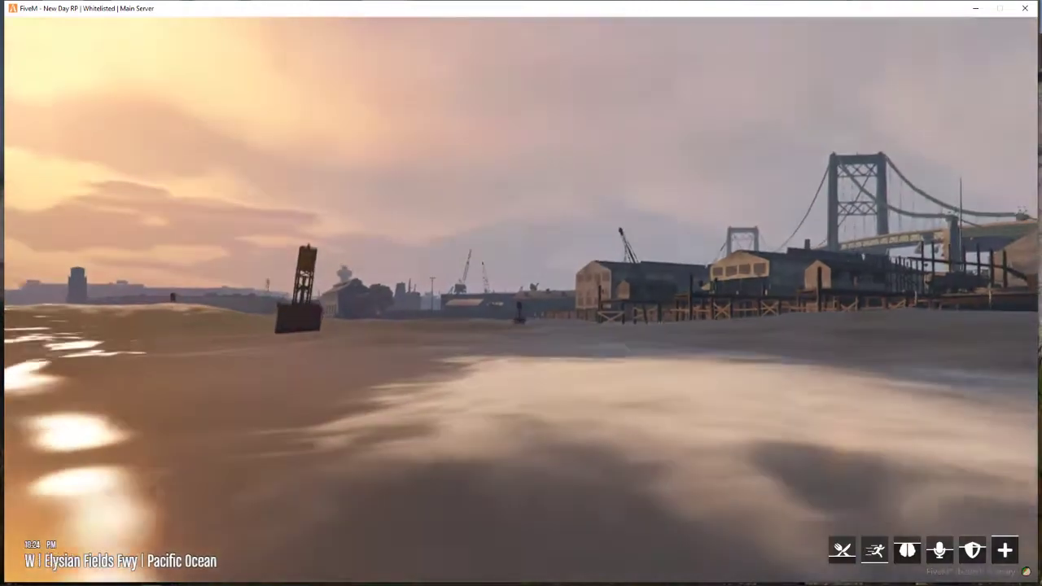
Turn west and swim right up to the navigation buoy.
{"action": "key", "text": "w"}
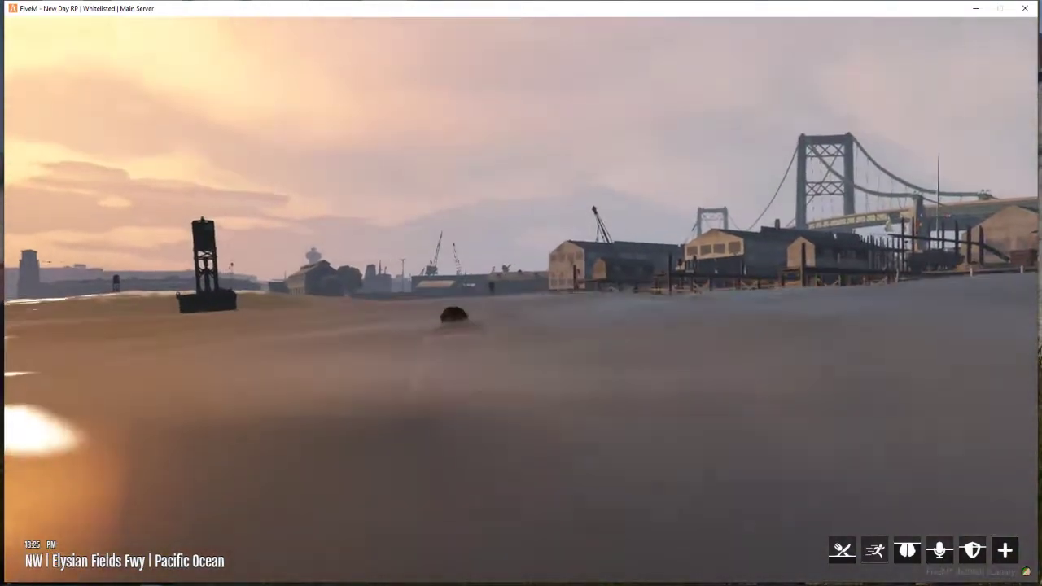
{"action": "key", "text": "w"}
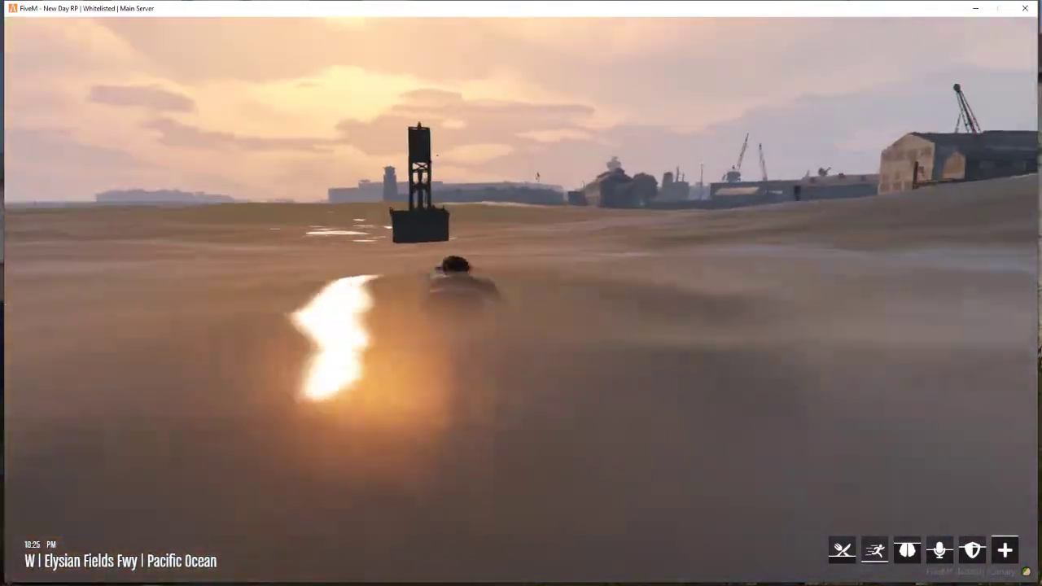
{"action": "key", "text": "w"}
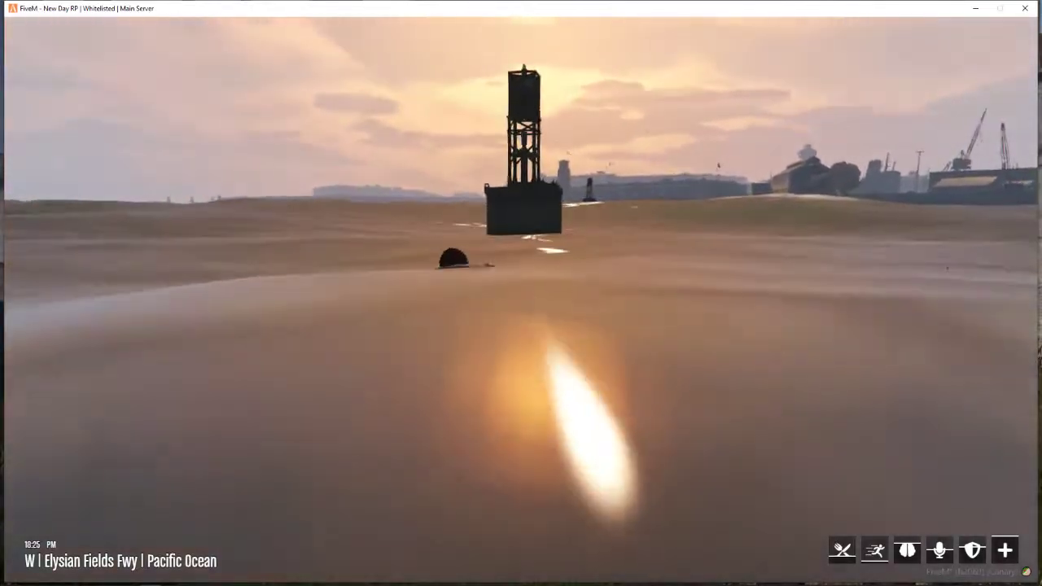
{"action": "key", "text": "w"}
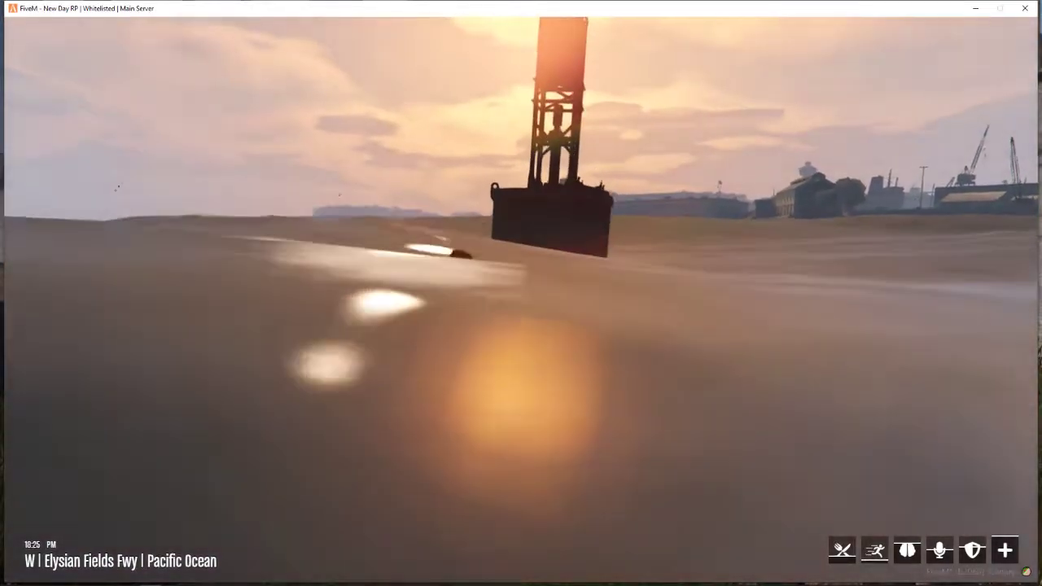
{"action": "key", "text": "w"}
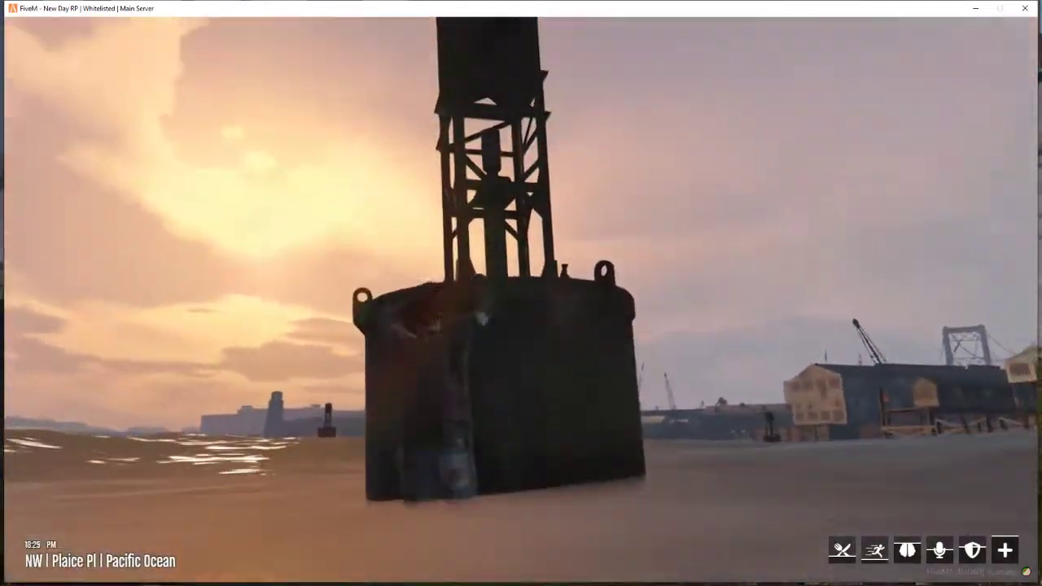
Climb onto the buoy, look around, and jump back into the water.
{"action": "key", "text": "Tab"}
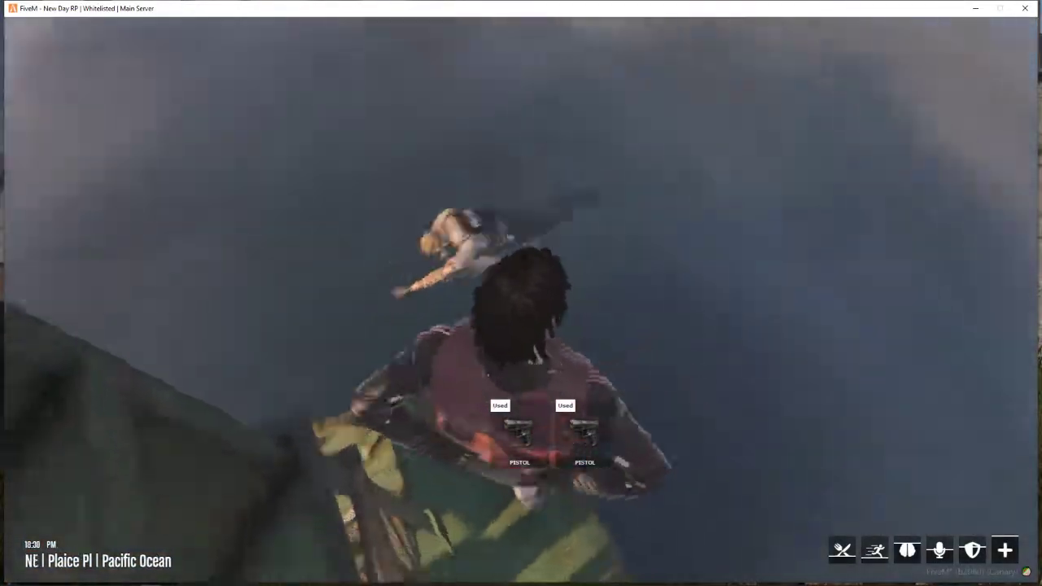
{"action": "key", "text": "n"}
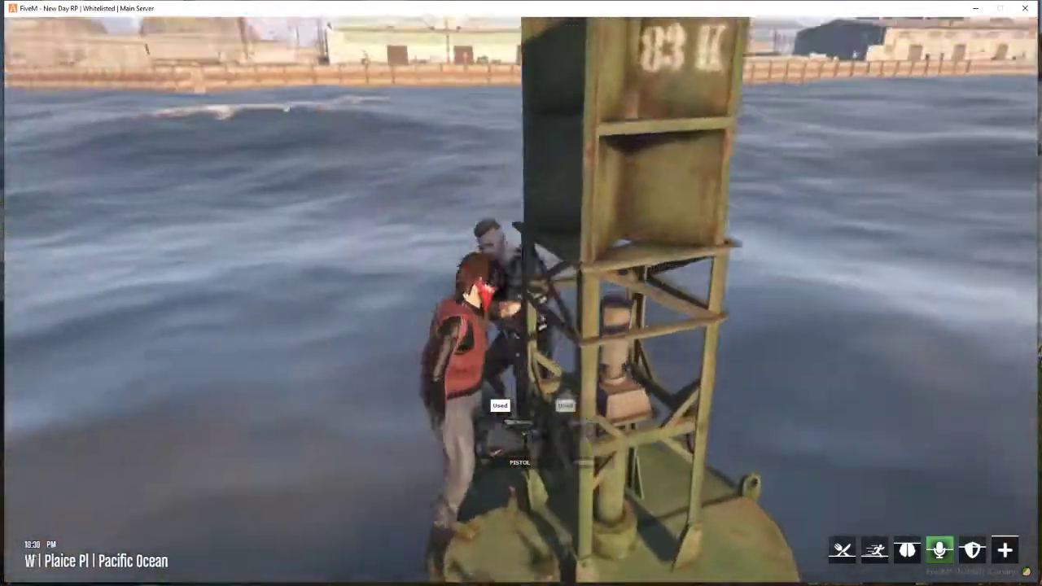
{"action": "key", "text": "space"}
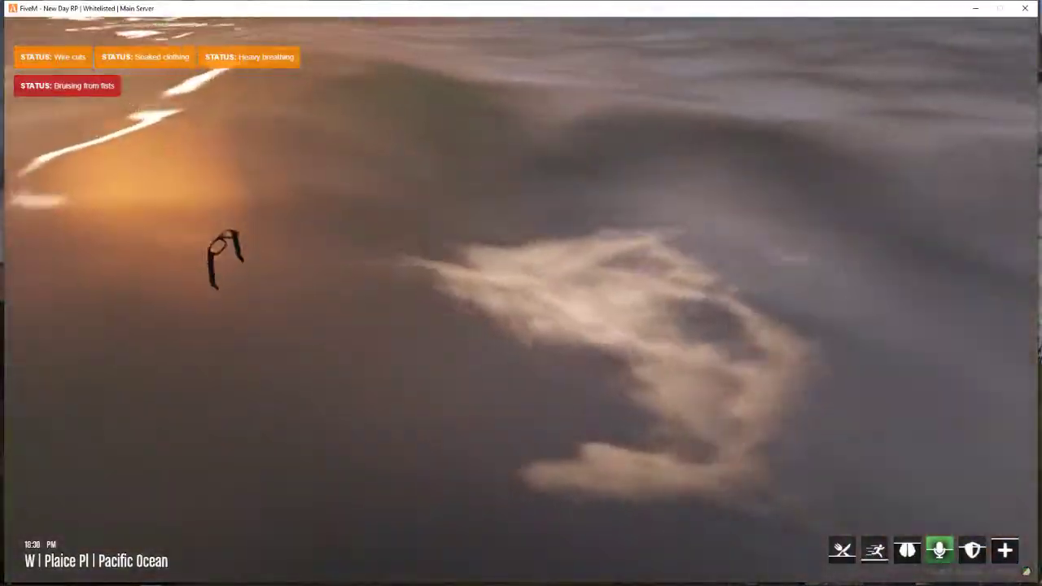
Dive deep, swim west toward the harbour, and dive underwater again.
{"action": "key", "text": "space"}
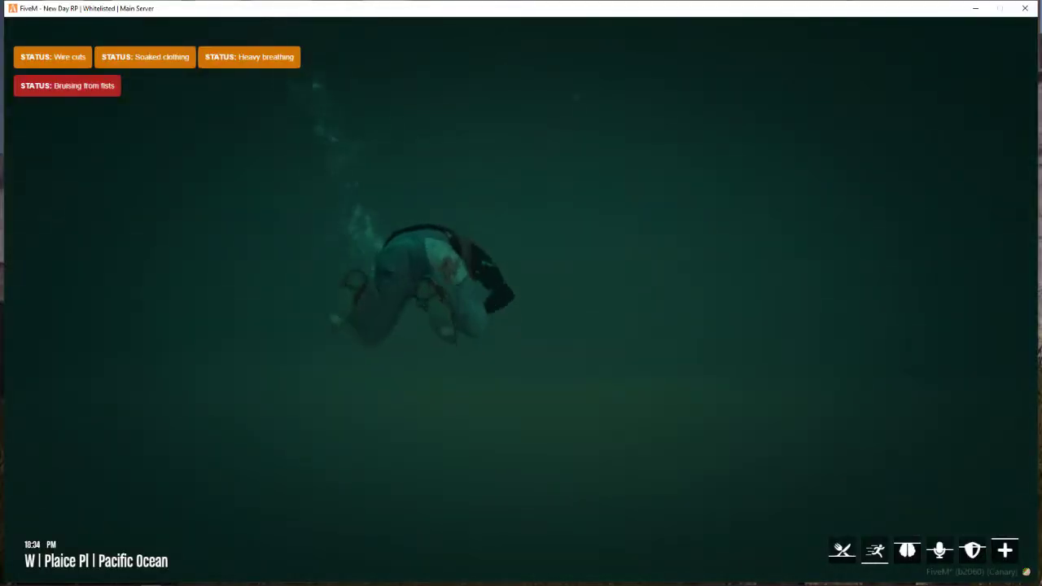
{"action": "key", "text": "shift"}
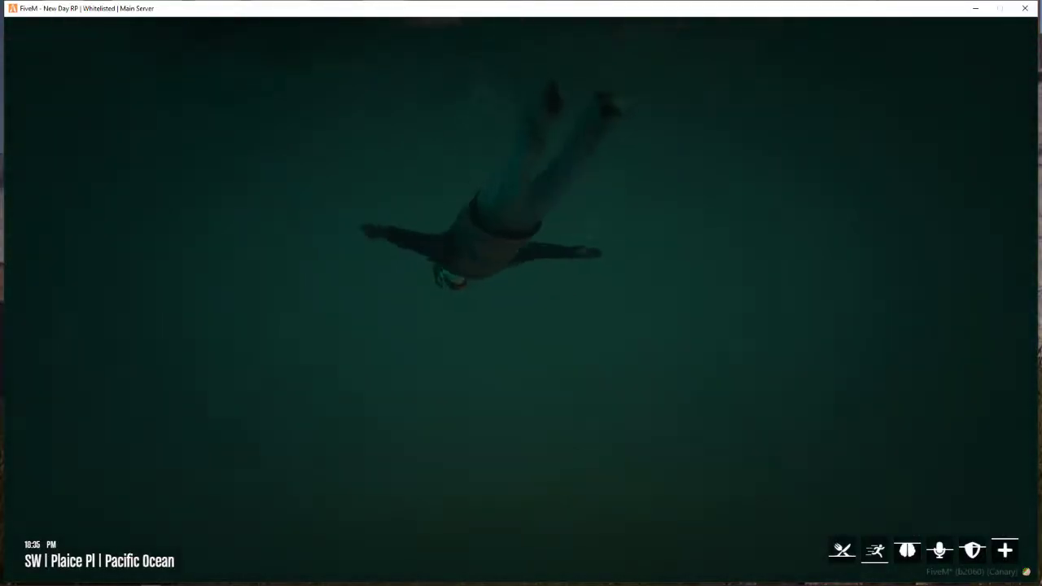
{"action": "key", "text": "space"}
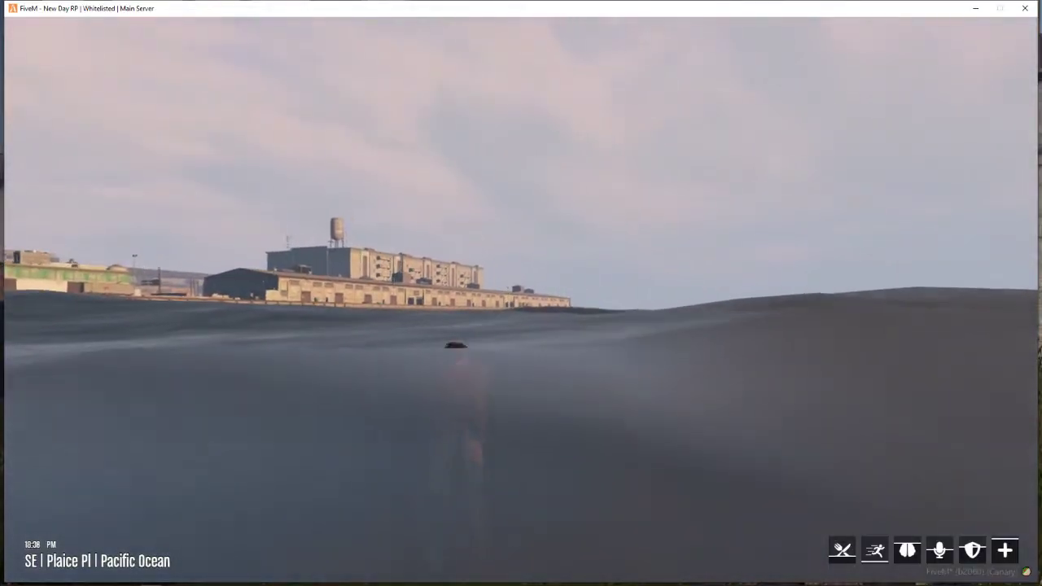
{"action": "key", "text": "w"}
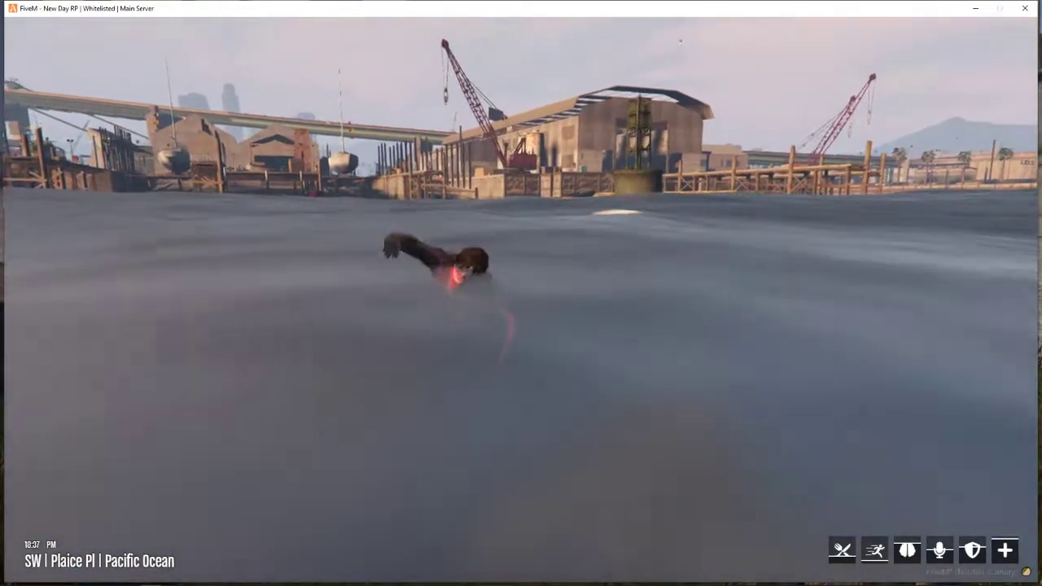
{"action": "key", "text": "w"}
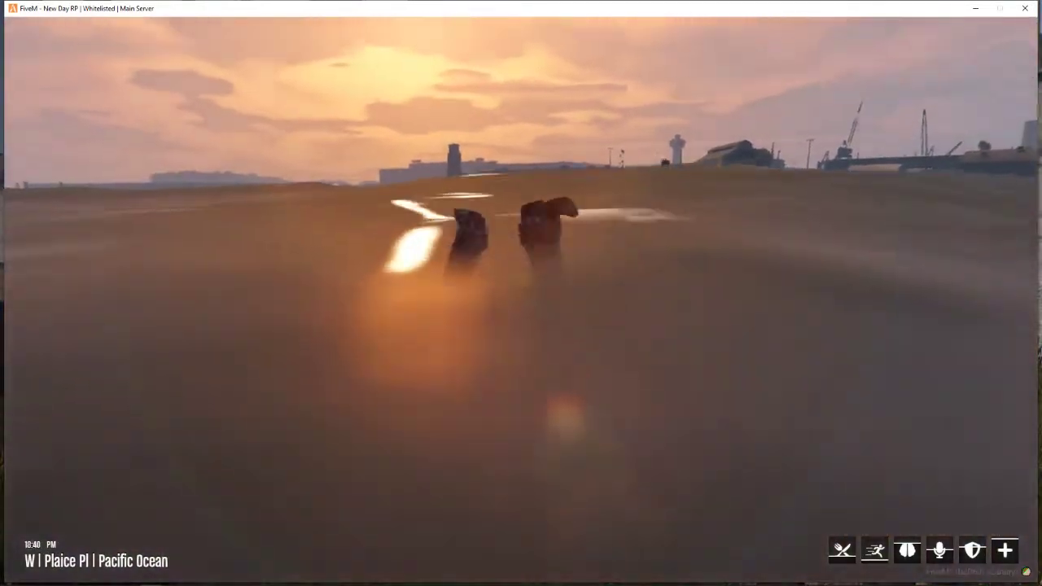
{"action": "key", "text": "shift"}
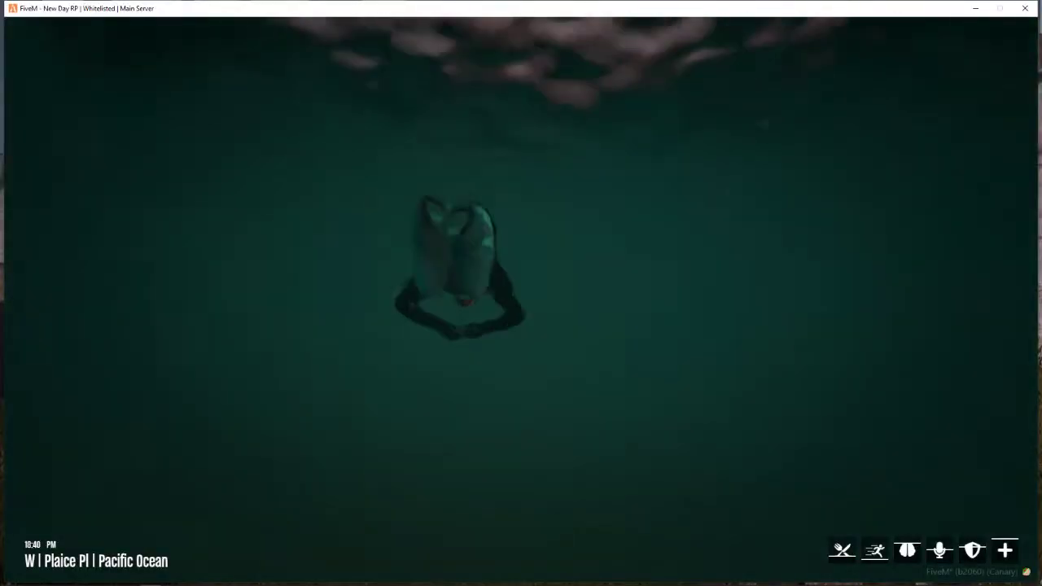
{"action": "key", "text": "w"}
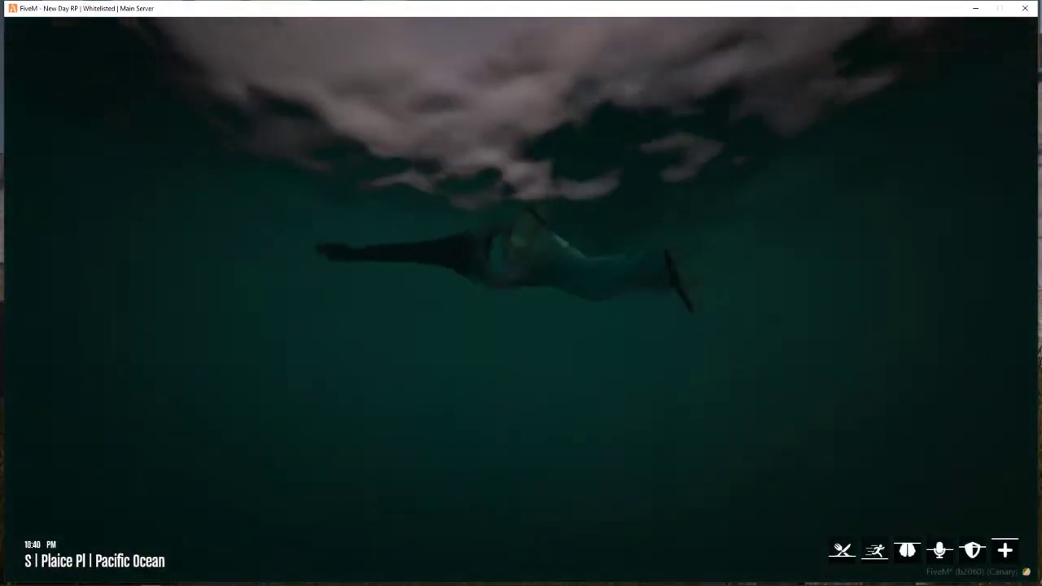
Glance at the inventory, then dive and swim back up to the surface.
{"action": "key", "text": "Tab"}
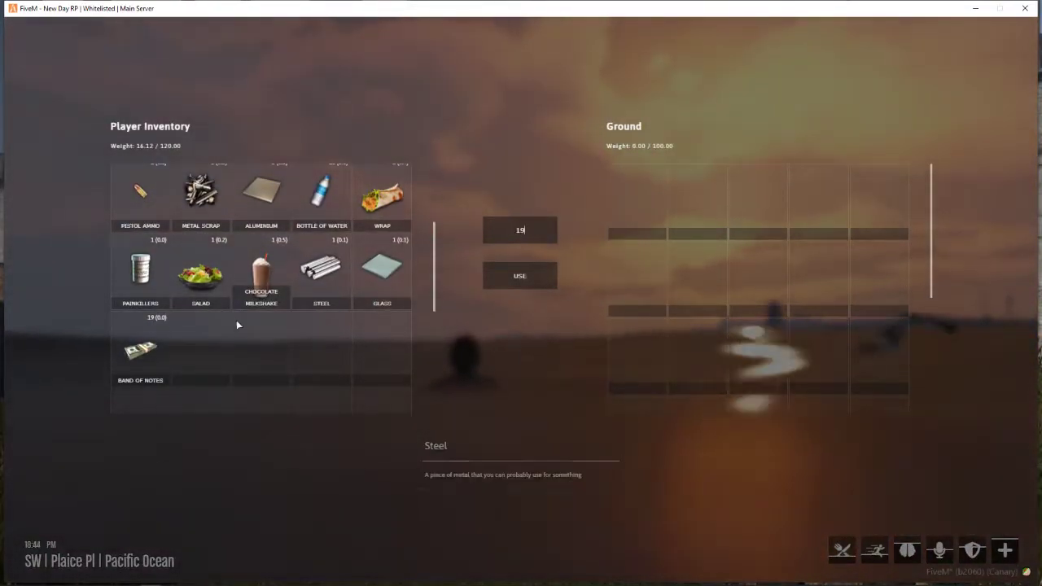
{"action": "key", "text": "Tab"}
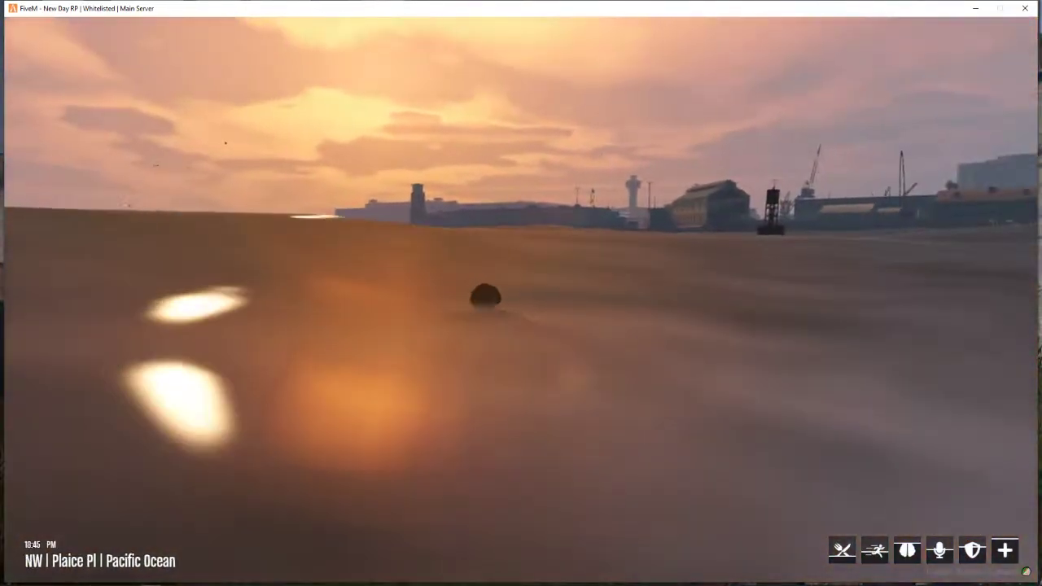
{"action": "key", "text": "space"}
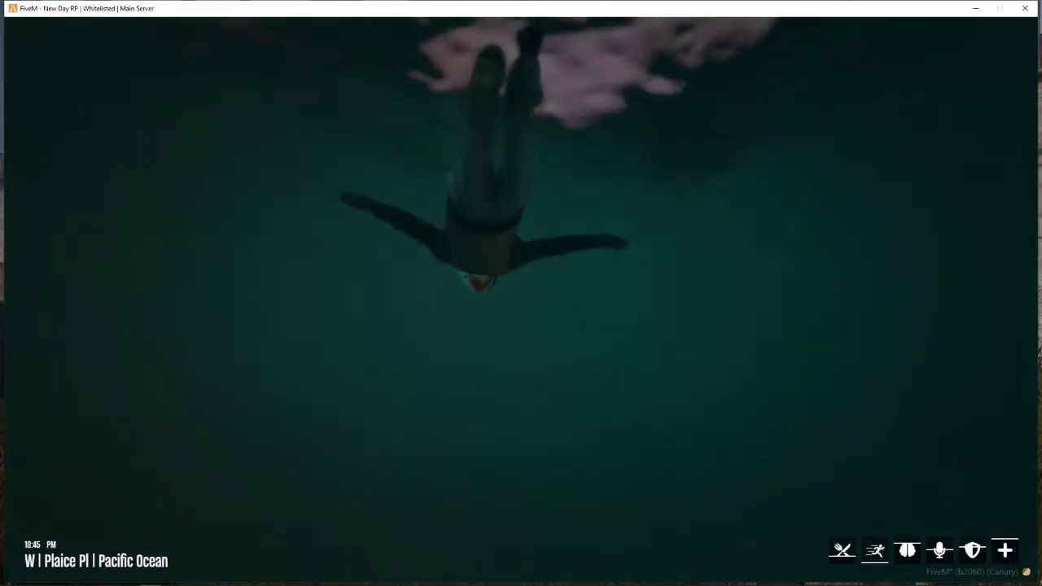
{"action": "left_click_drag", "start_coordinate": [521, 293], "coordinate": [521, 407]}
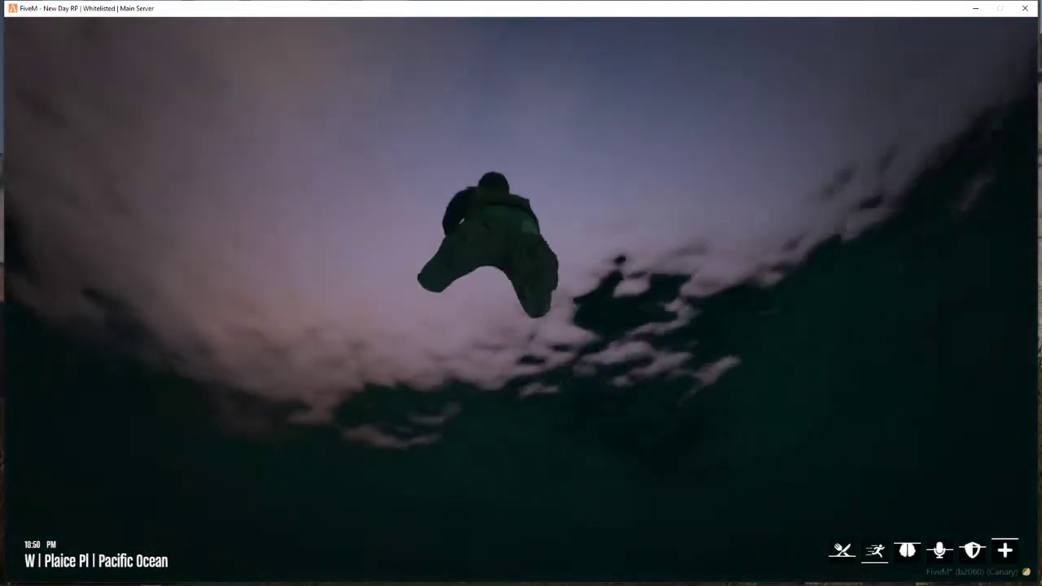
{"action": "key", "text": "w"}
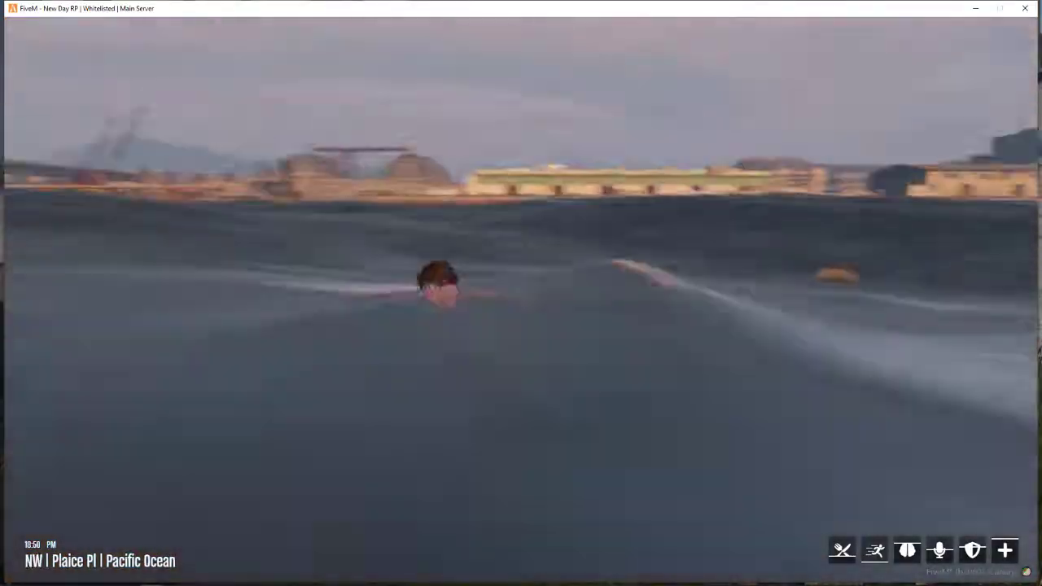
Sprint-swim toward the bridge and docks while chatting, then resume normal pace.
{"action": "key", "text": "w"}
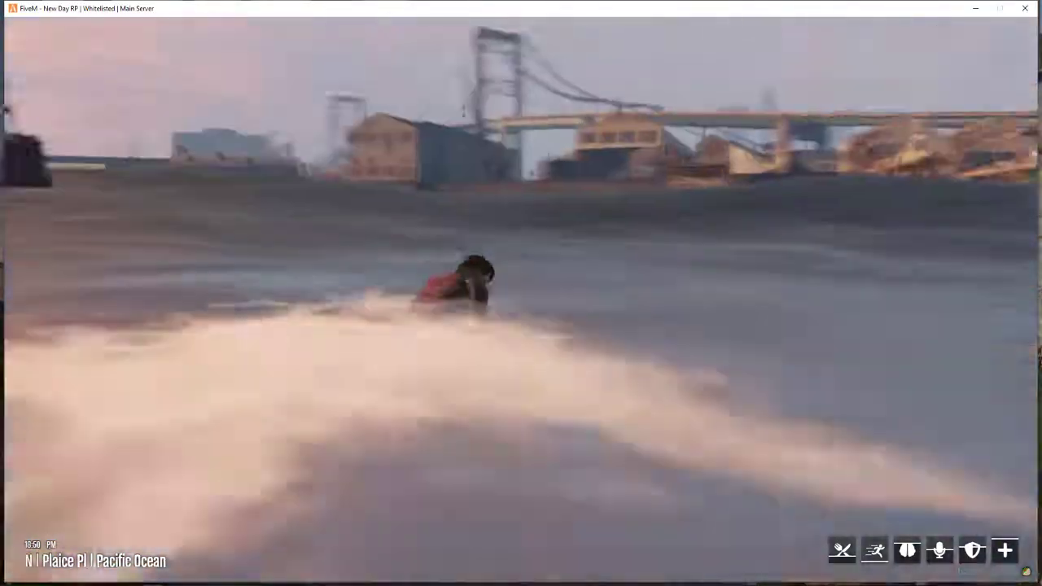
{"action": "key", "text": "w"}
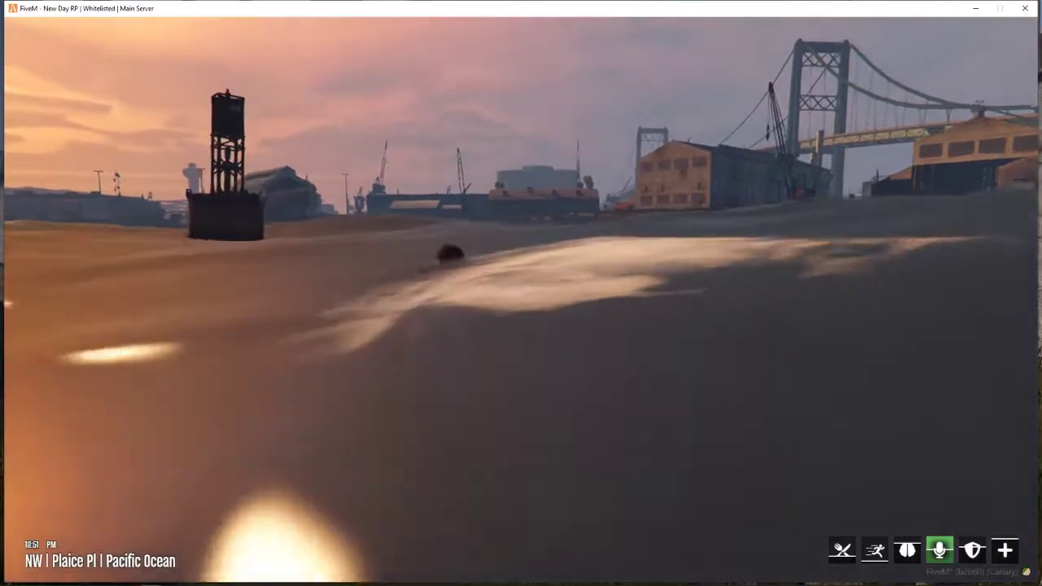
{"action": "key", "text": "w"}
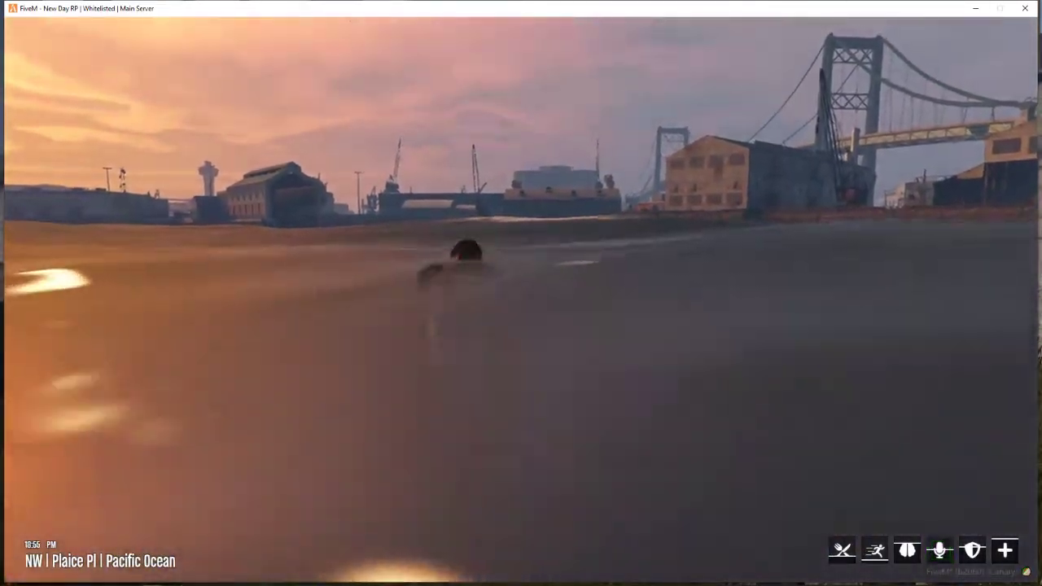
{"action": "key", "text": "shift+w"}
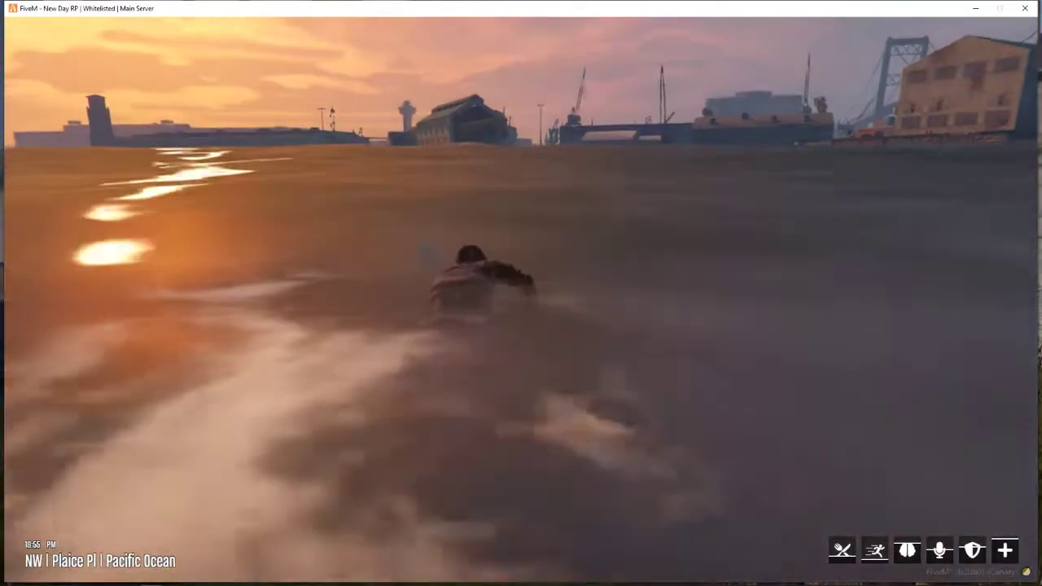
{"action": "key", "text": "w"}
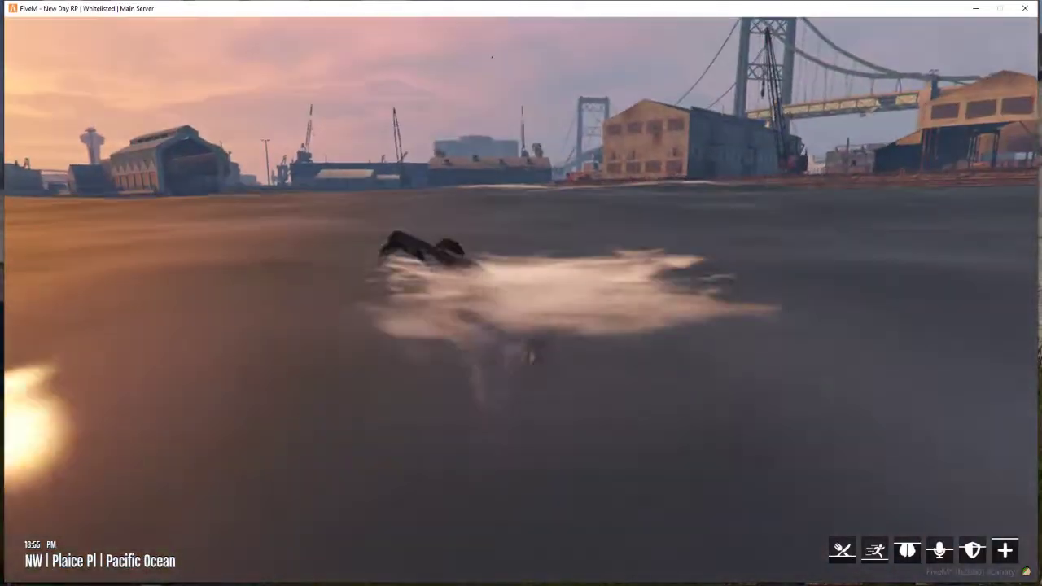
{"action": "key", "text": "w"}
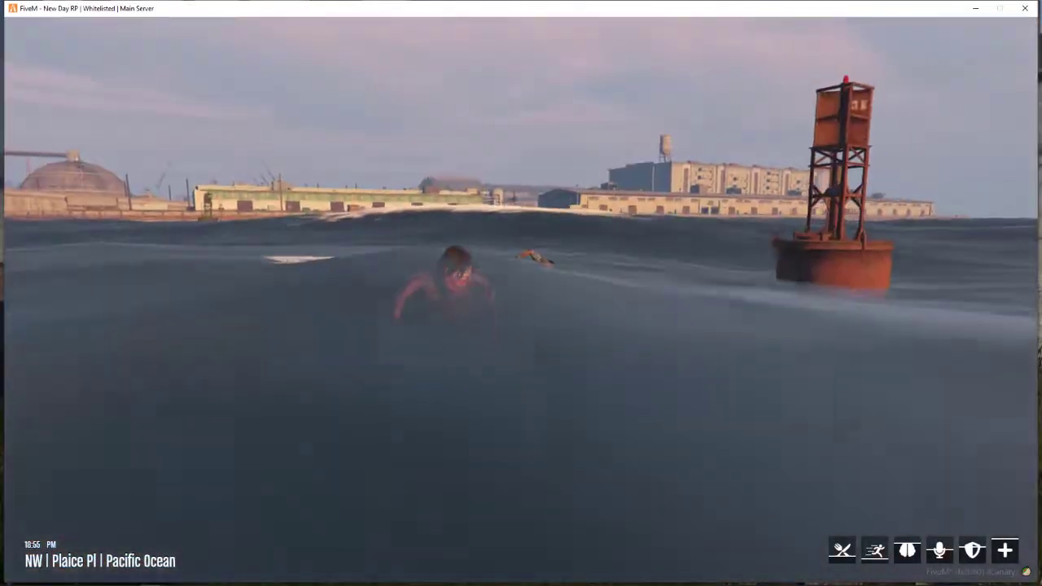
{"action": "key", "text": "w"}
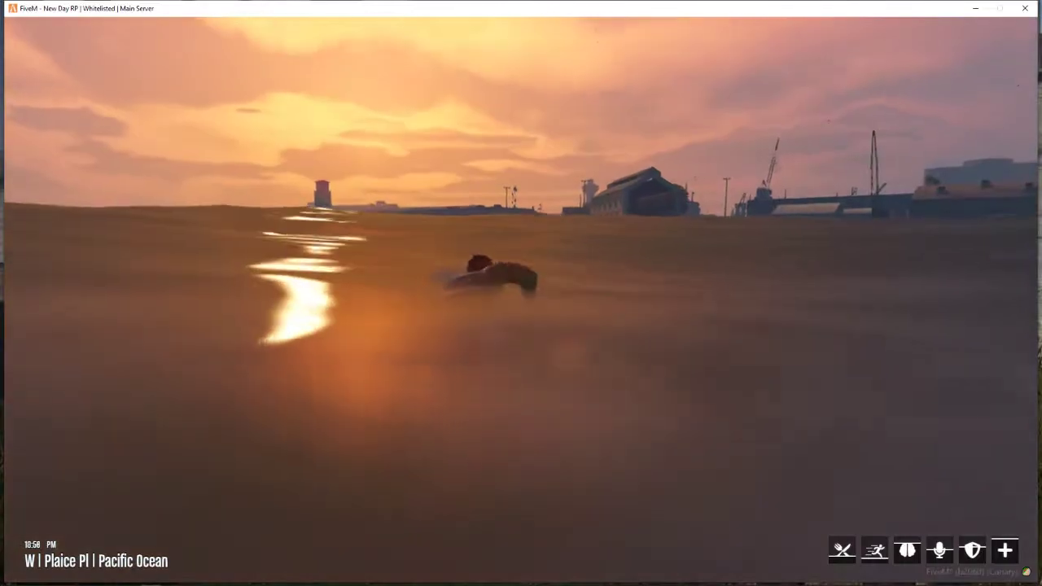
Steer west, then northwest, toward the port's dock buildings.
{"action": "key", "text": "w"}
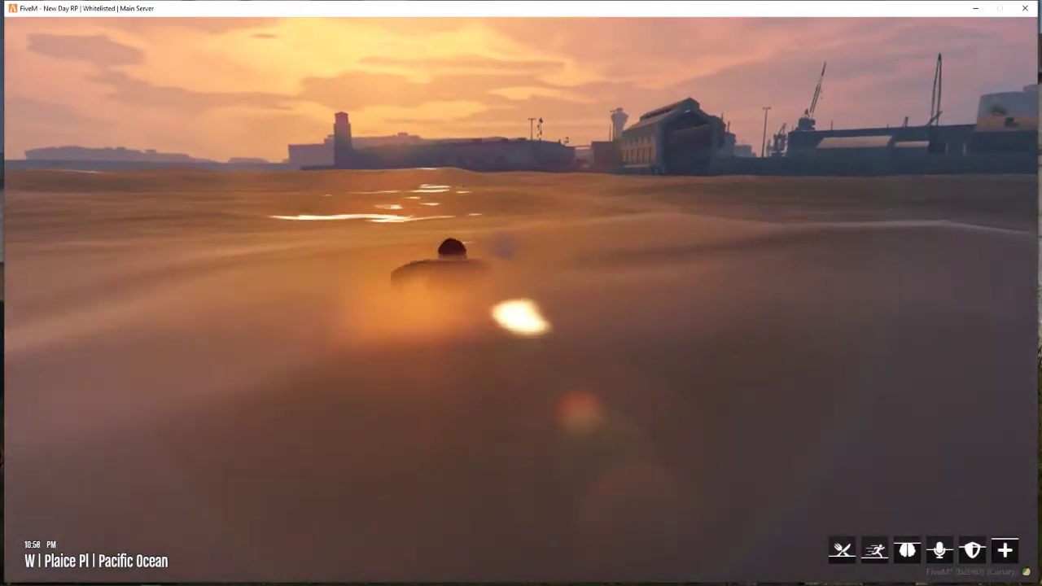
{"action": "key", "text": "w"}
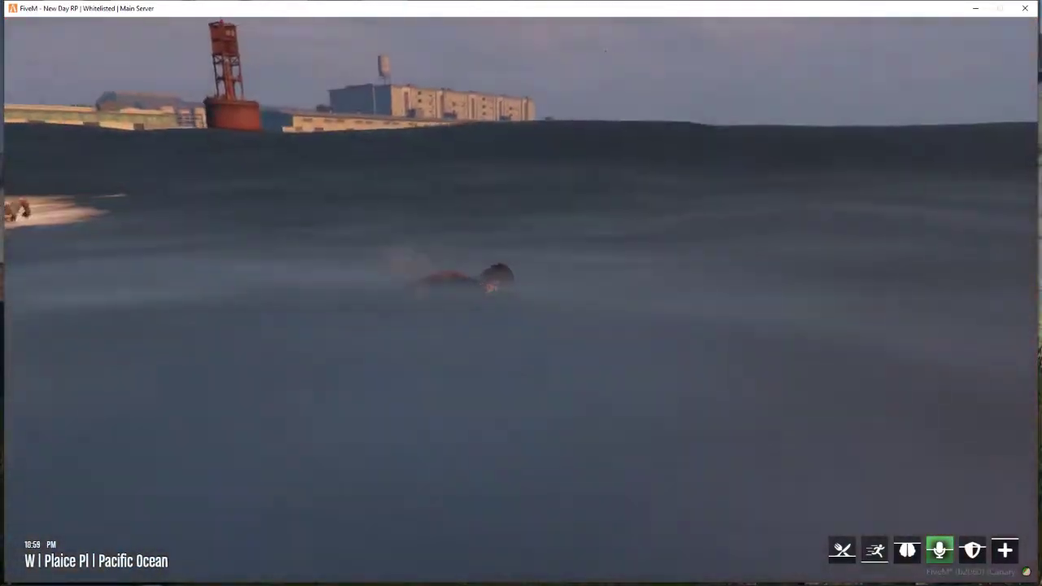
{"action": "key", "text": "w"}
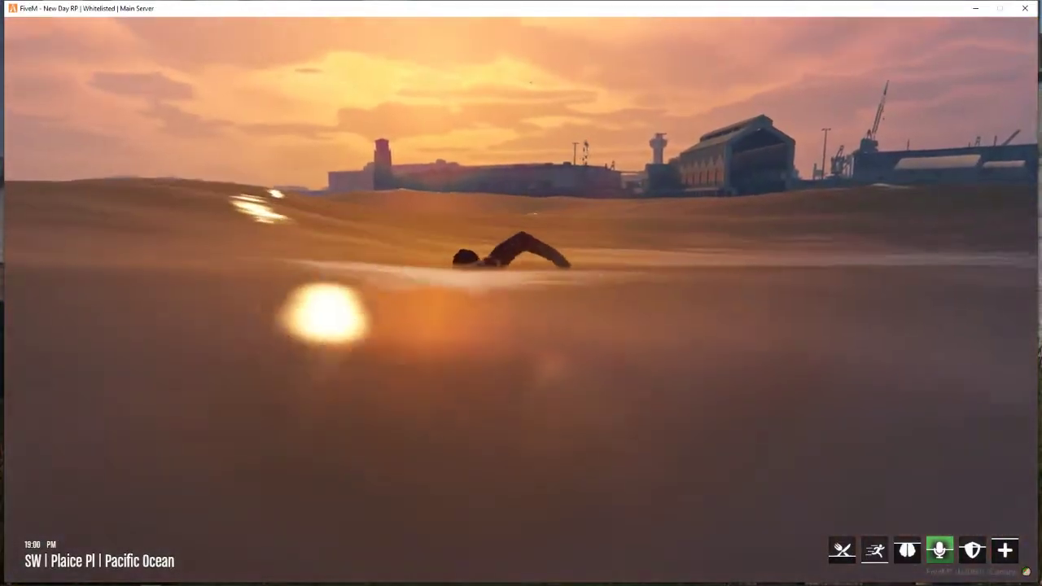
{"action": "key", "text": "w"}
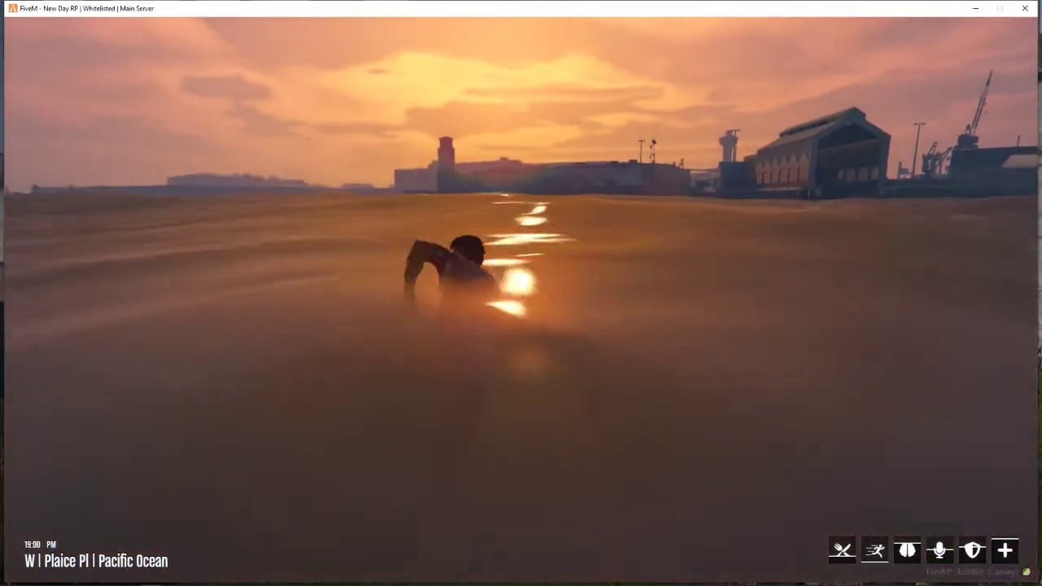
{"action": "key", "text": "w"}
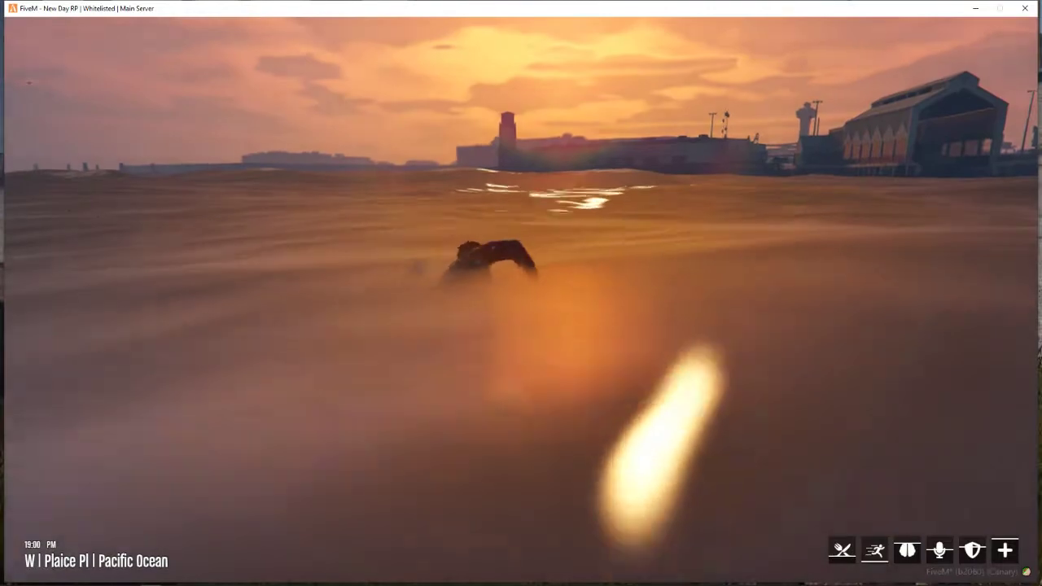
{"action": "key", "text": "w"}
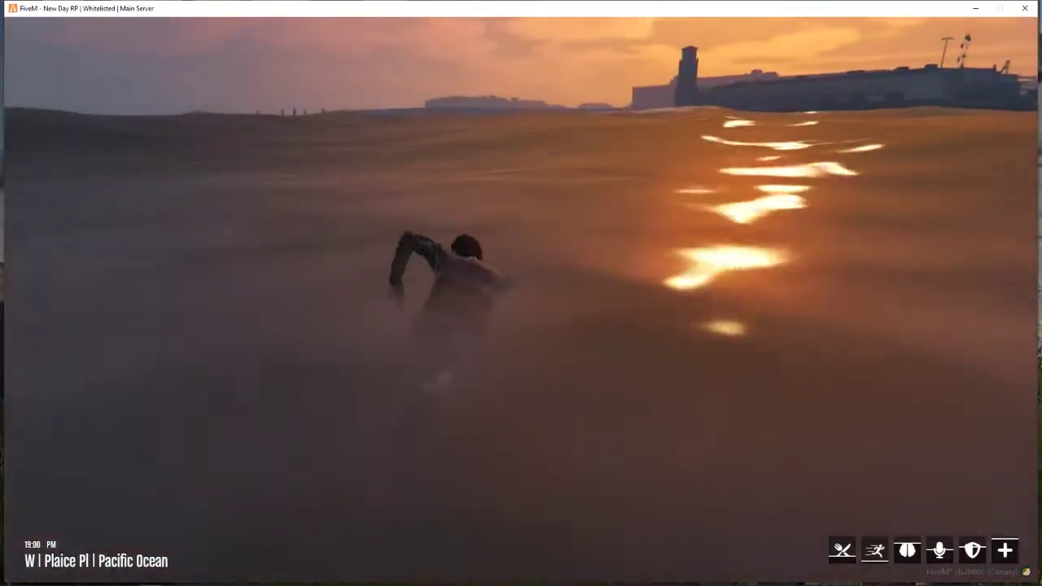
{"action": "key", "text": "w"}
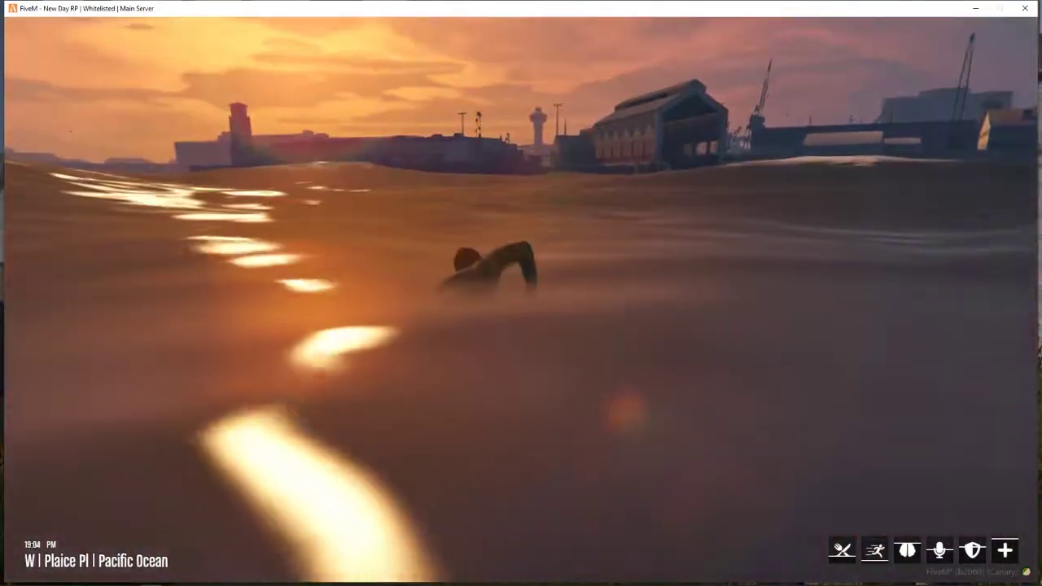
{"action": "key", "text": "w"}
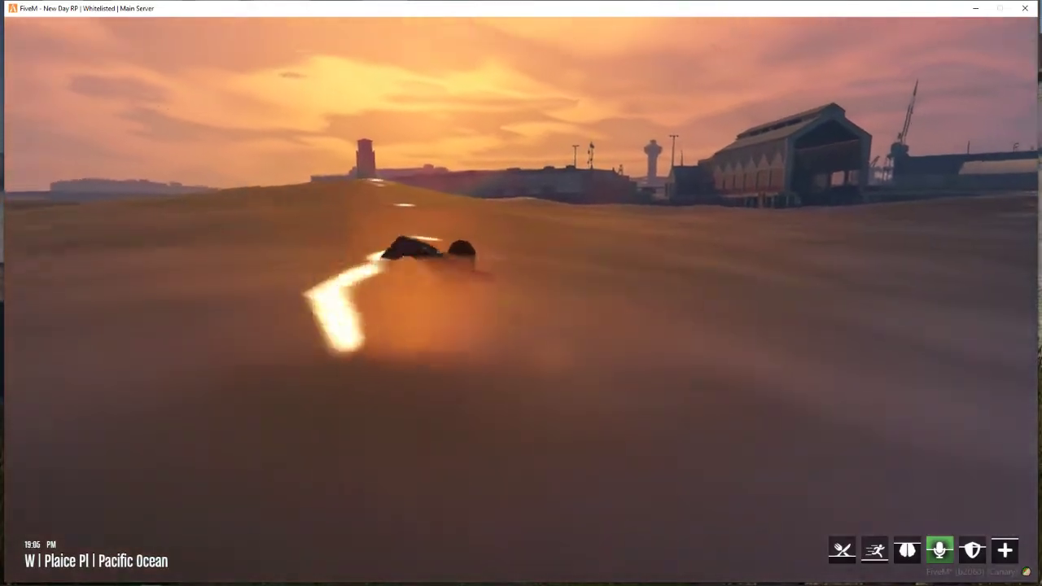
{"action": "key", "text": "w"}
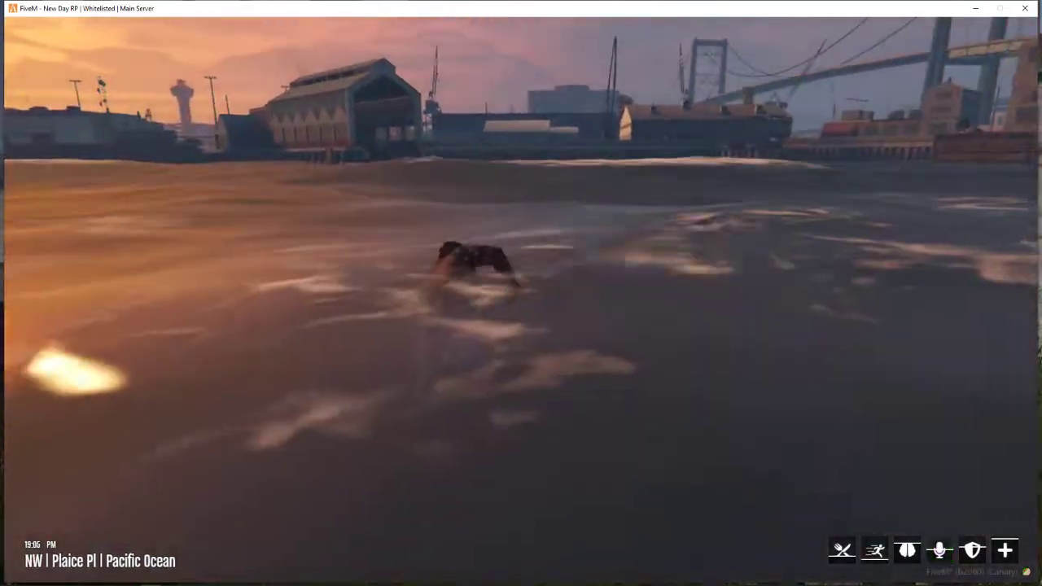
{"action": "key", "text": "w"}
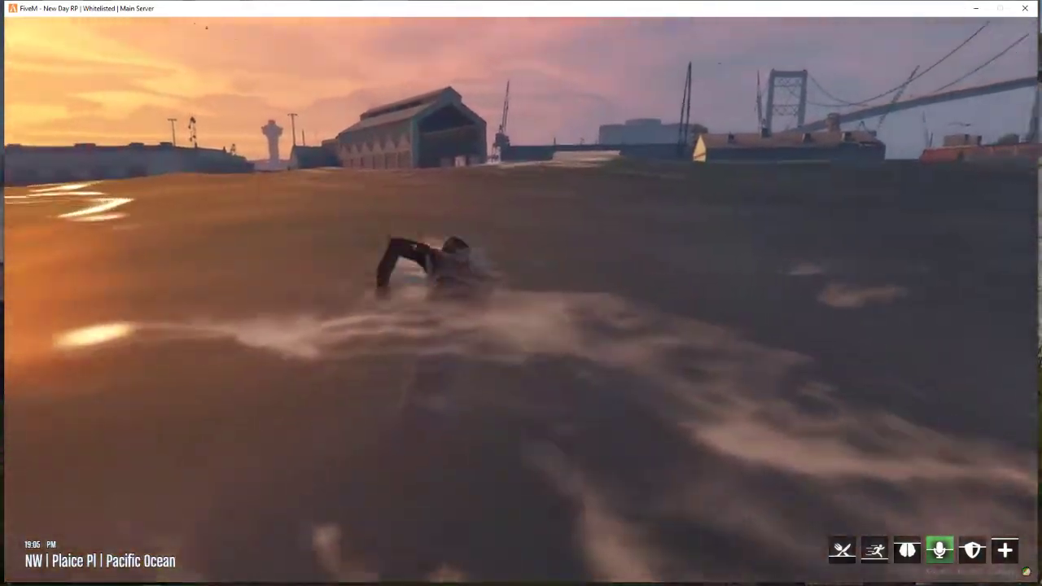
{"action": "key", "text": "w"}
{"action": "key", "text": "w"}
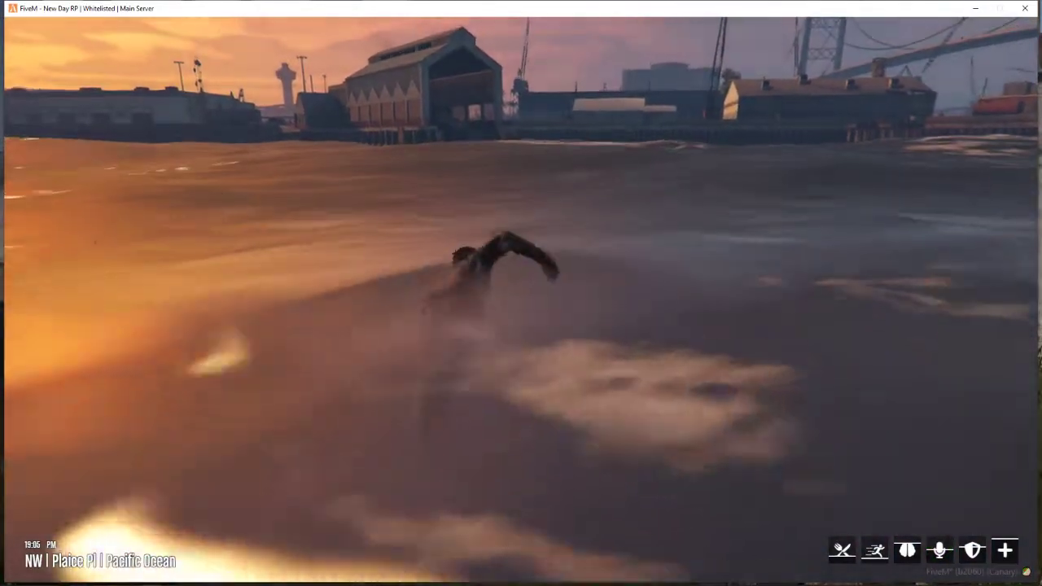
Keep swimming toward the large warehouse with the sunset behind.
{"action": "key", "text": "w"}
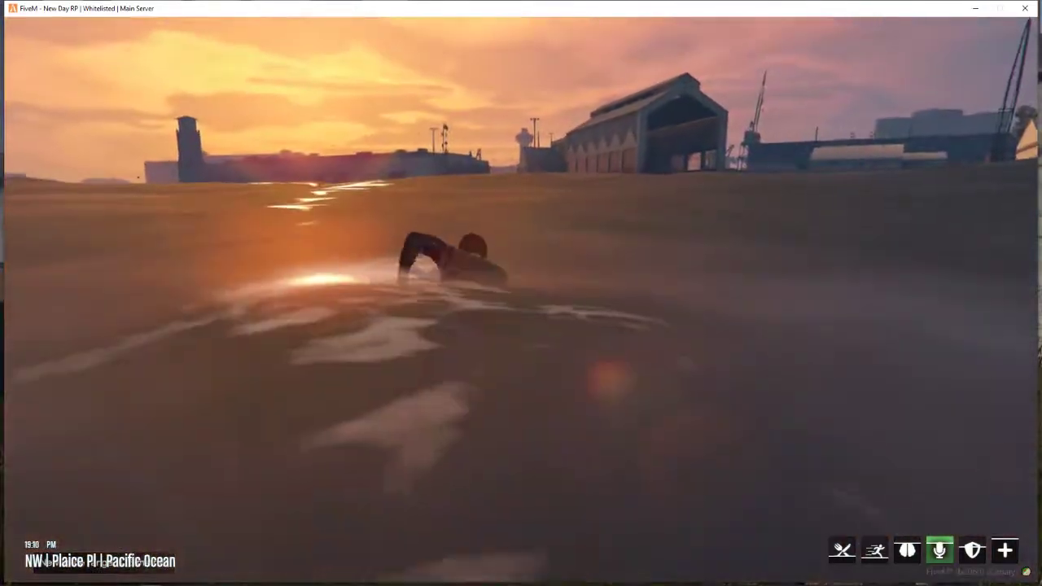
{"action": "key", "text": "w"}
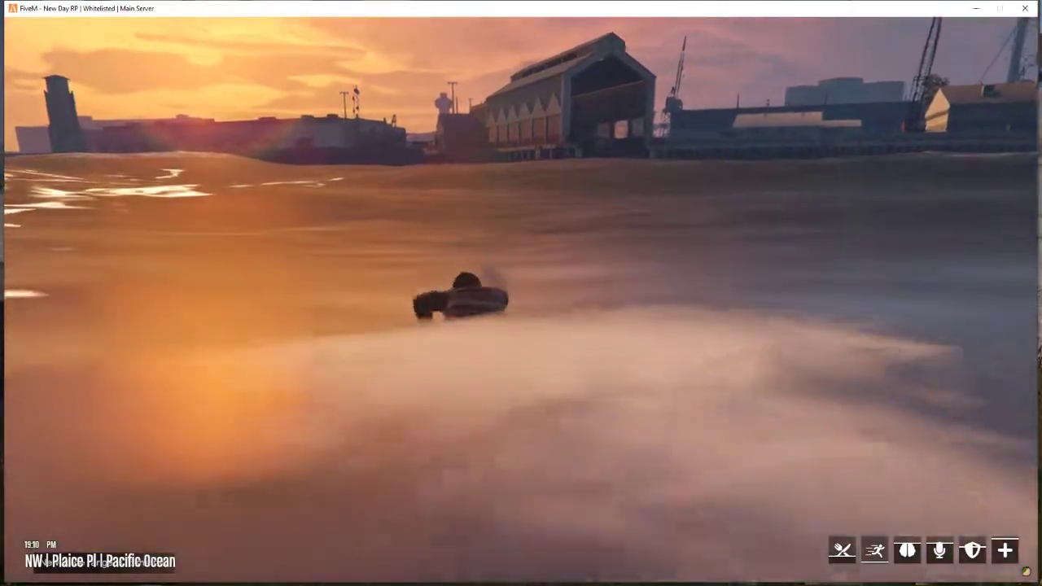
{"action": "key", "text": "w"}
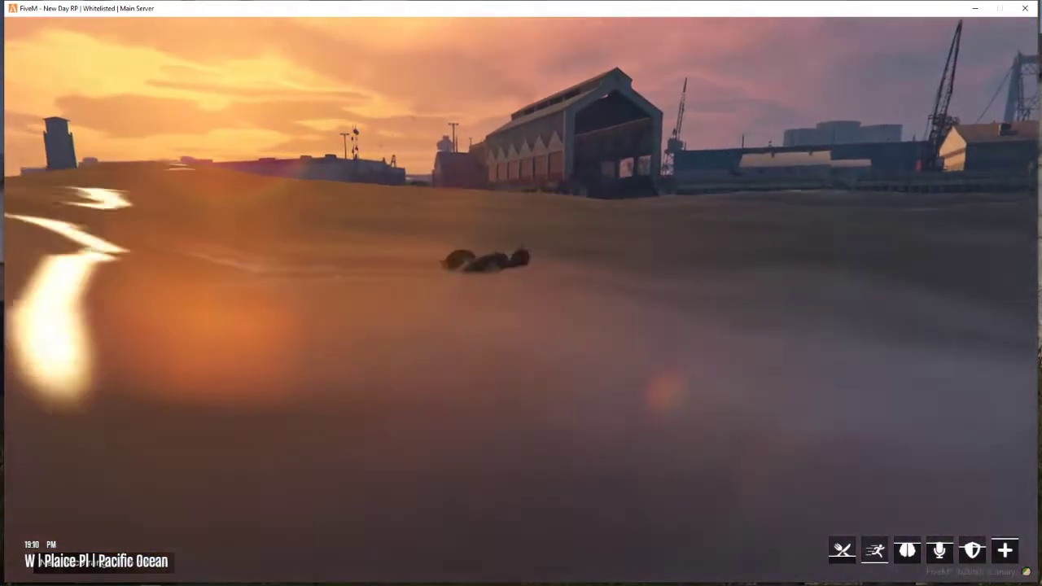
{"action": "key", "text": "w"}
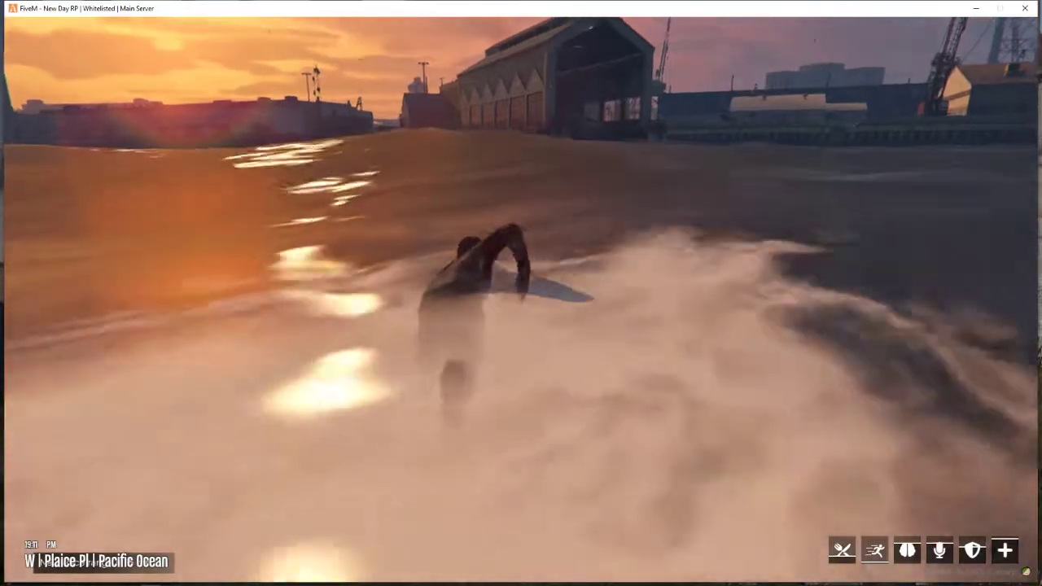
{"action": "key", "text": "w"}
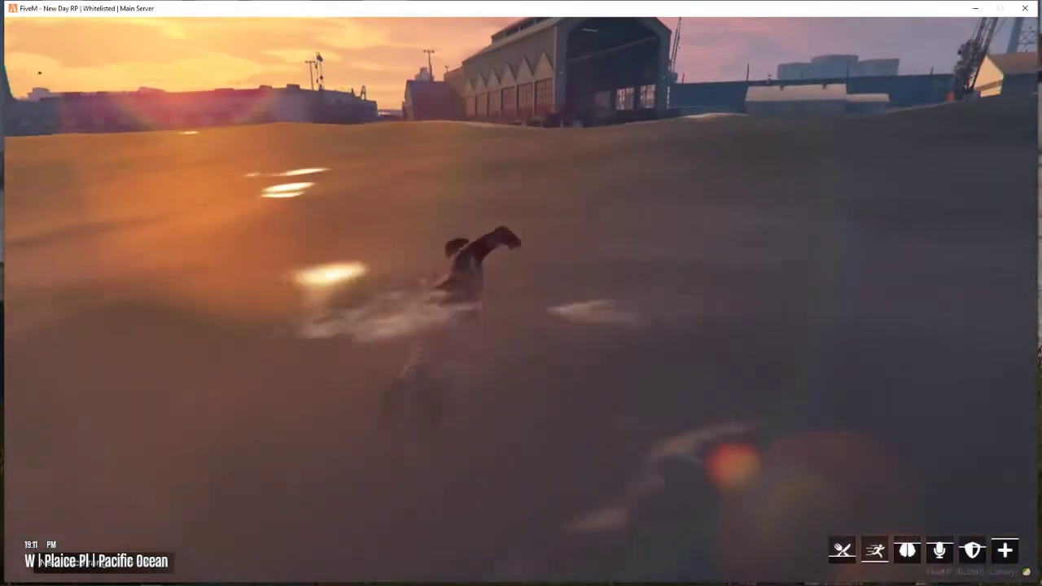
{"action": "key", "text": "w"}
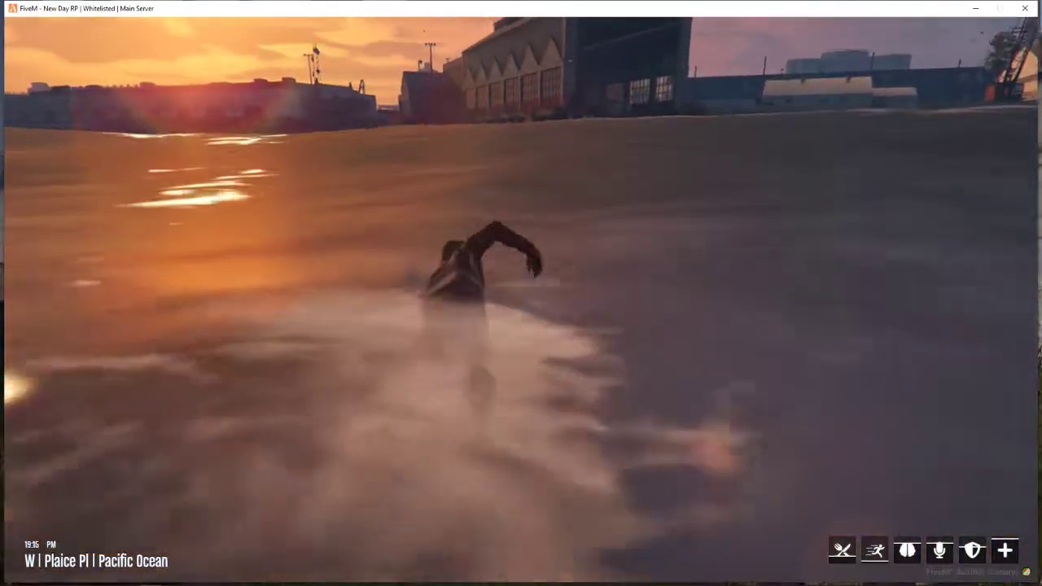
{"action": "key", "text": "w"}
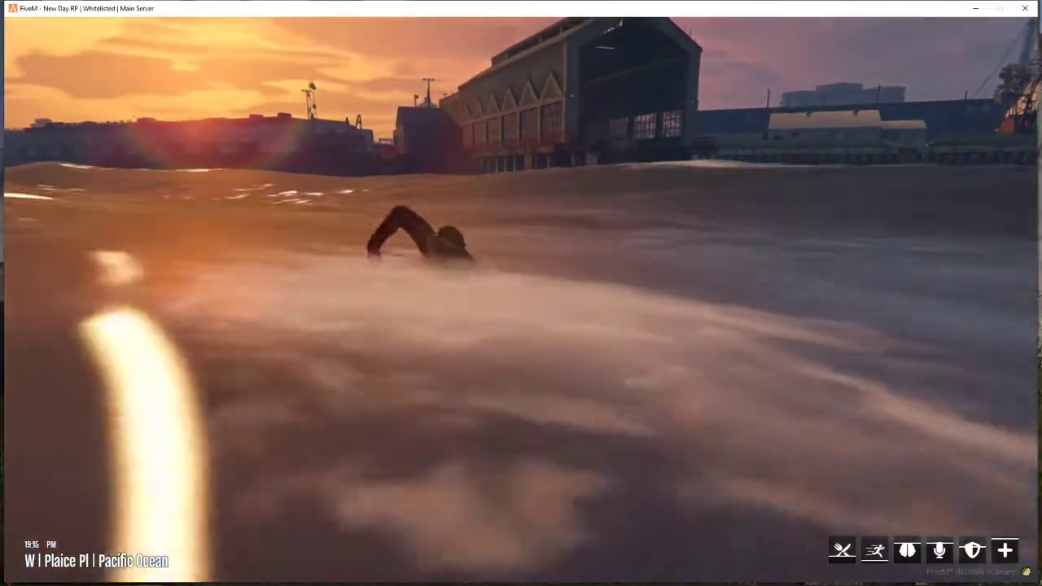
{"action": "key", "text": "w"}
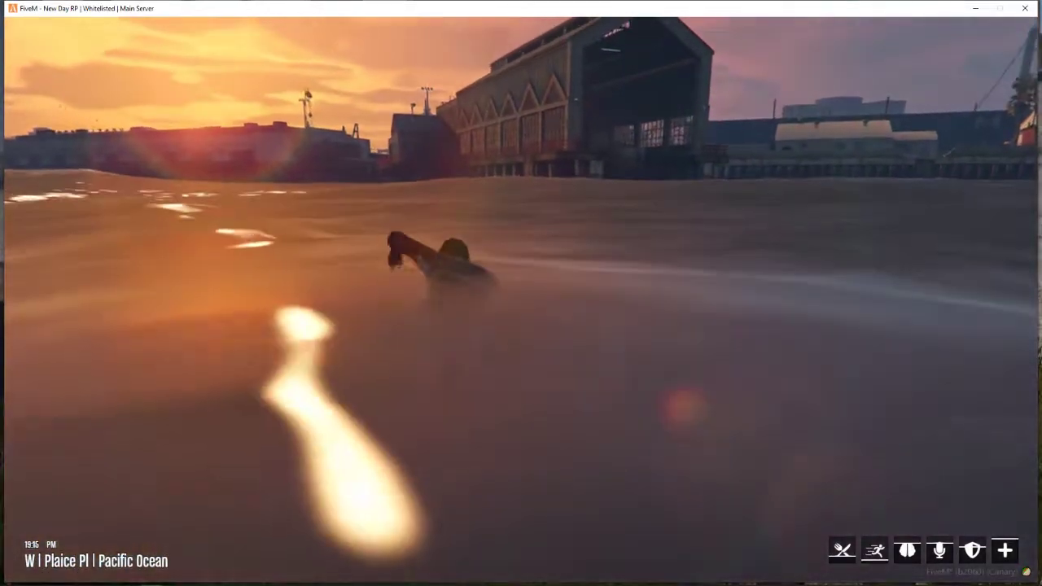
{"action": "key", "text": "w"}
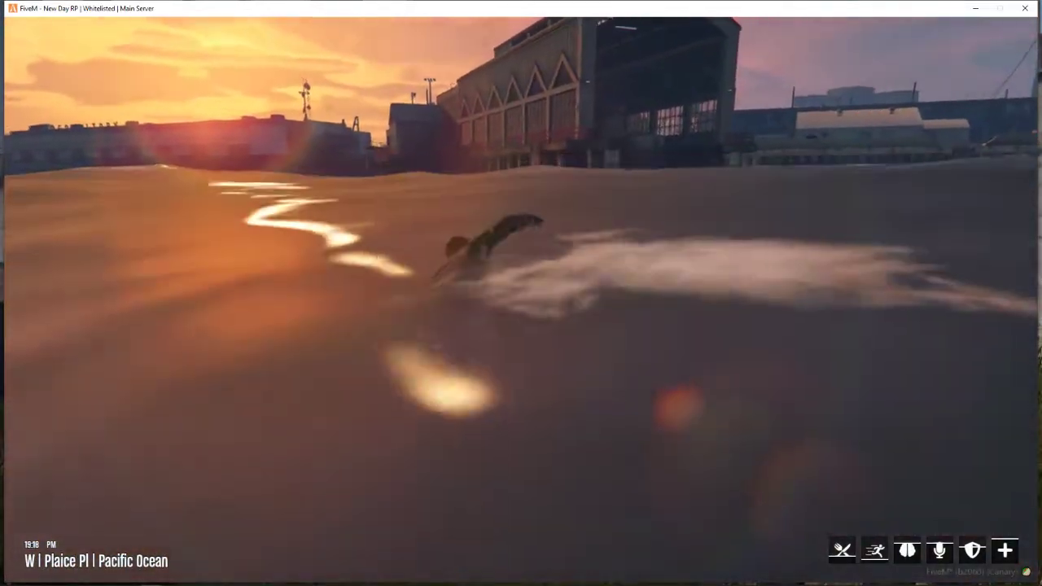
Look back across the open water, then steer in toward the pier pilings.
{"action": "key", "text": "w"}
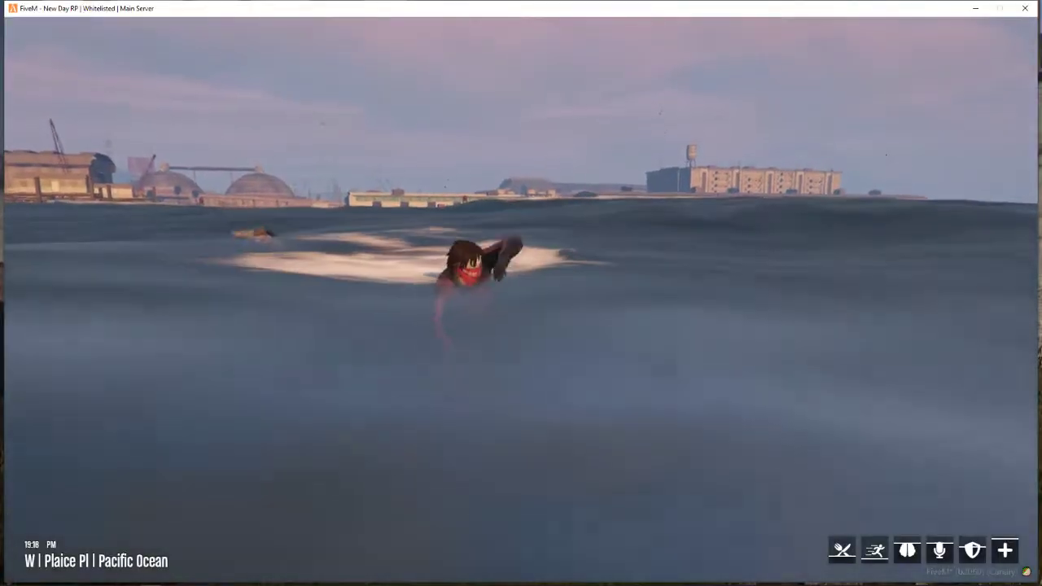
{"action": "key", "text": "w"}
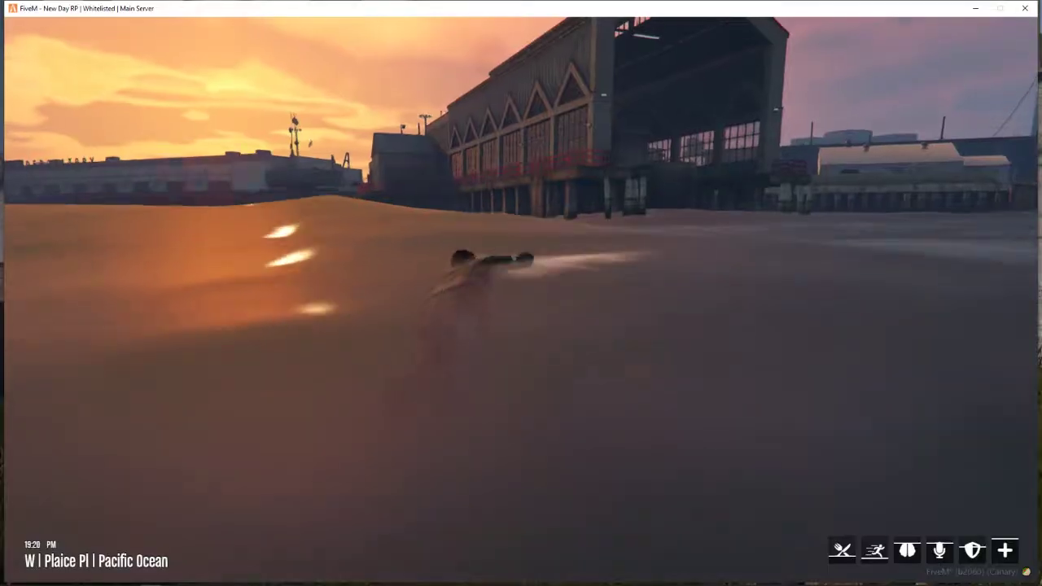
{"action": "key", "text": "w"}
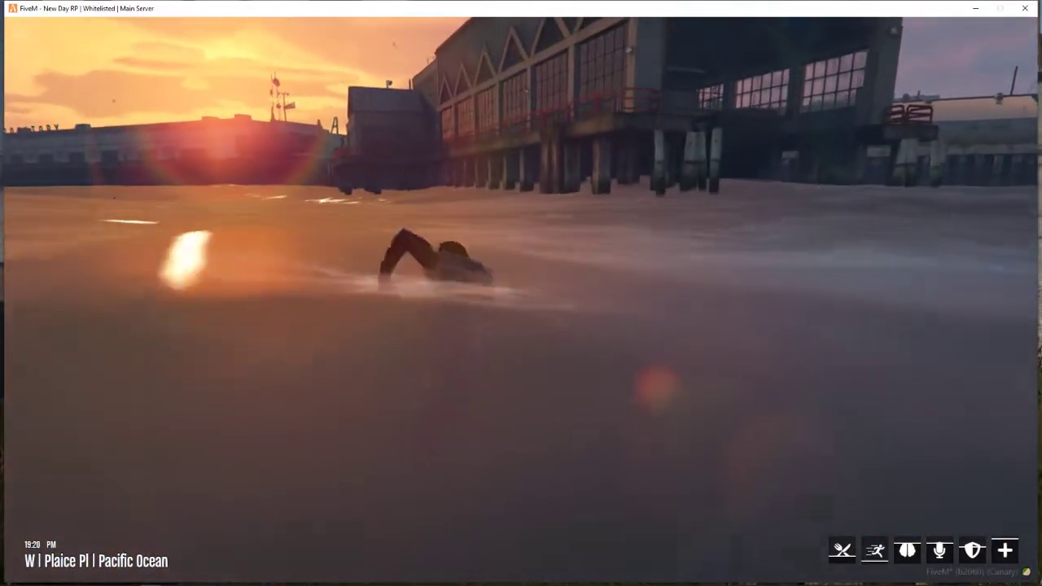
{"action": "key", "text": "w"}
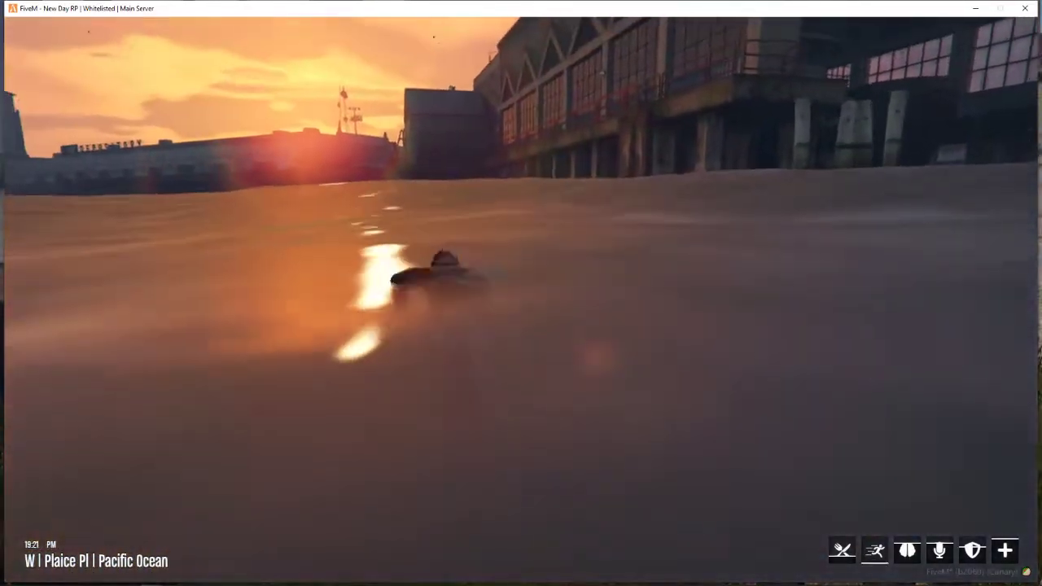
{"action": "key", "text": "w"}
Swim among the pilings, climb the ladder, and walk the pier beside the officer.
{"action": "key", "text": "w"}
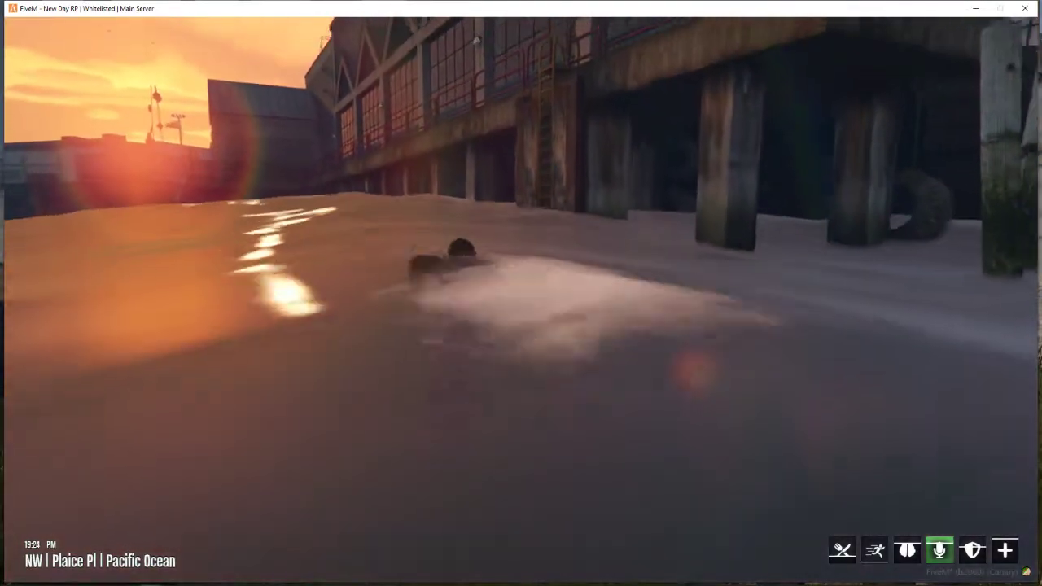
{"action": "key", "text": "w"}
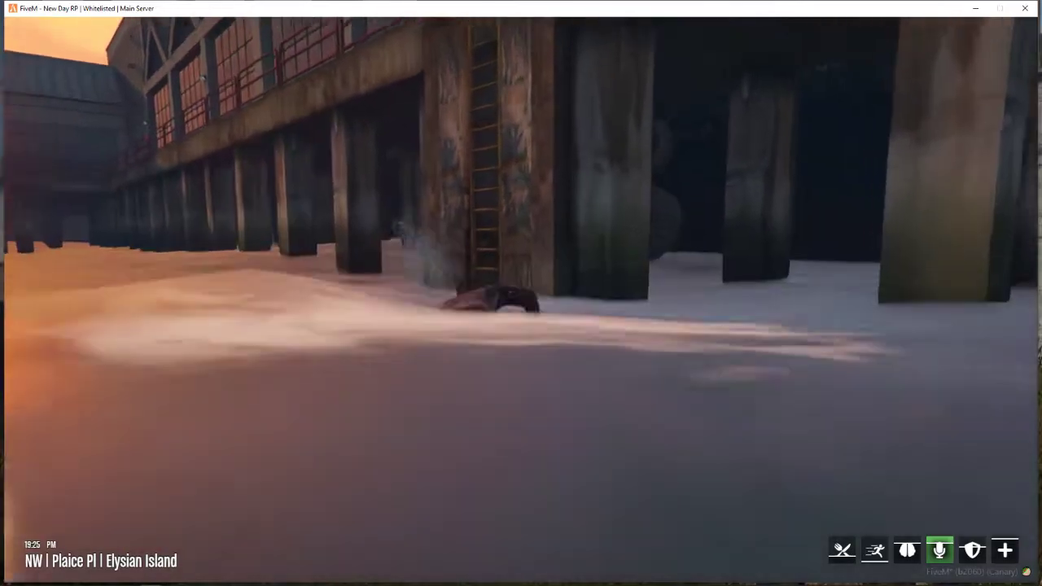
{"action": "key", "text": "w"}
{"action": "key", "text": "w"}
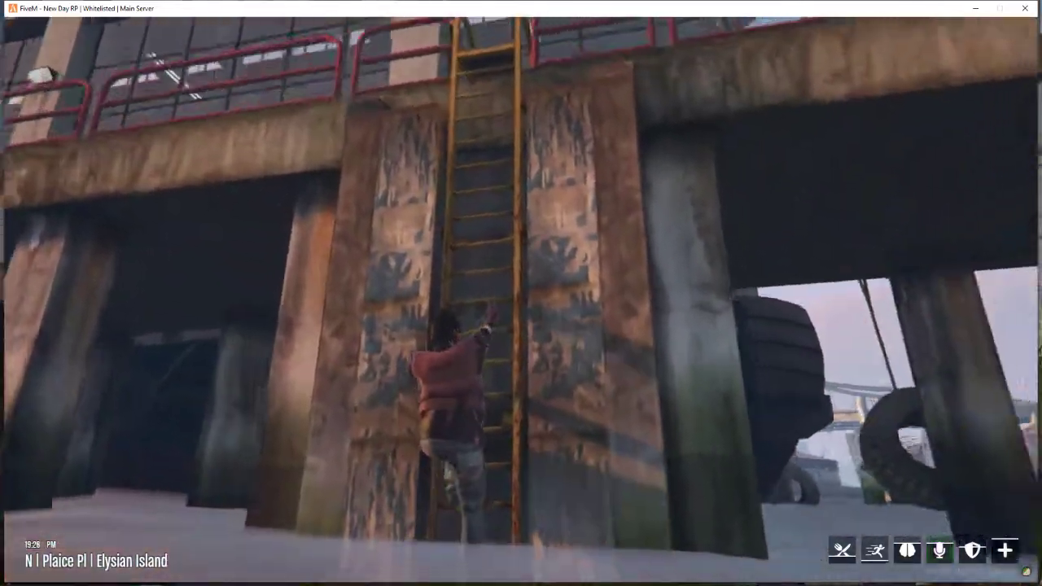
{"action": "key", "text": "w"}
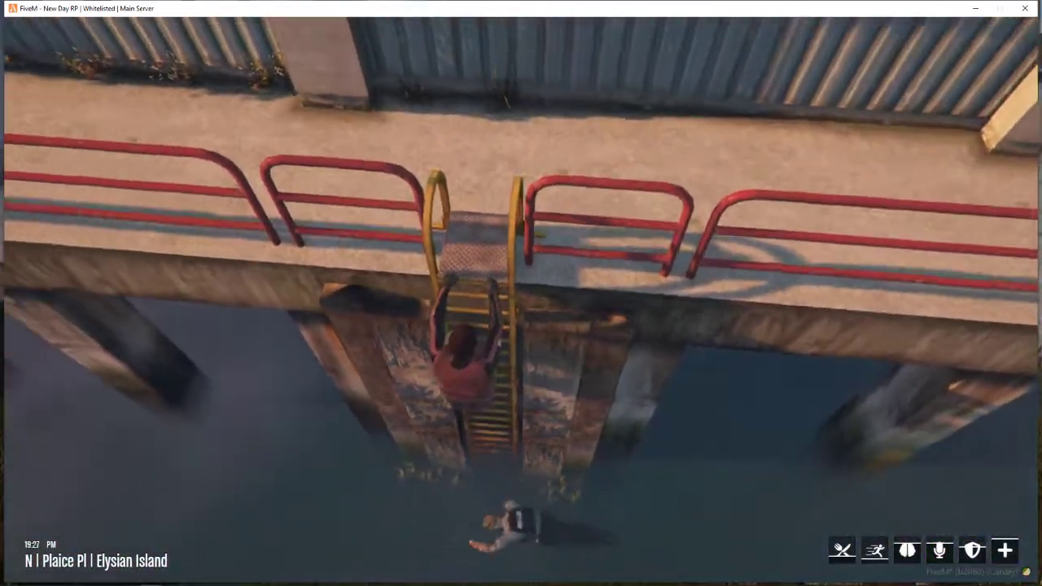
{"action": "key", "text": "w"}
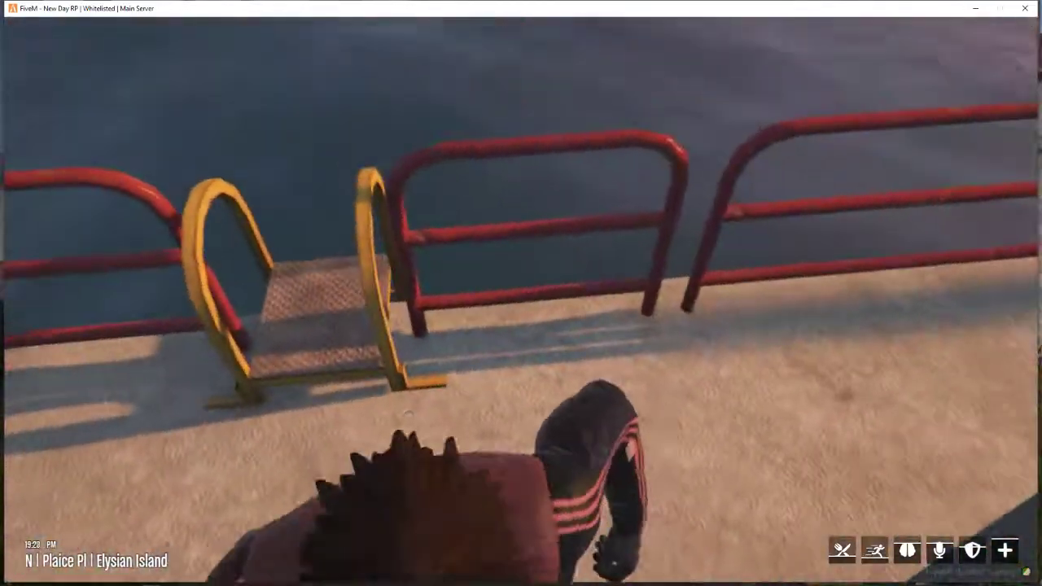
{"action": "key", "text": "w"}
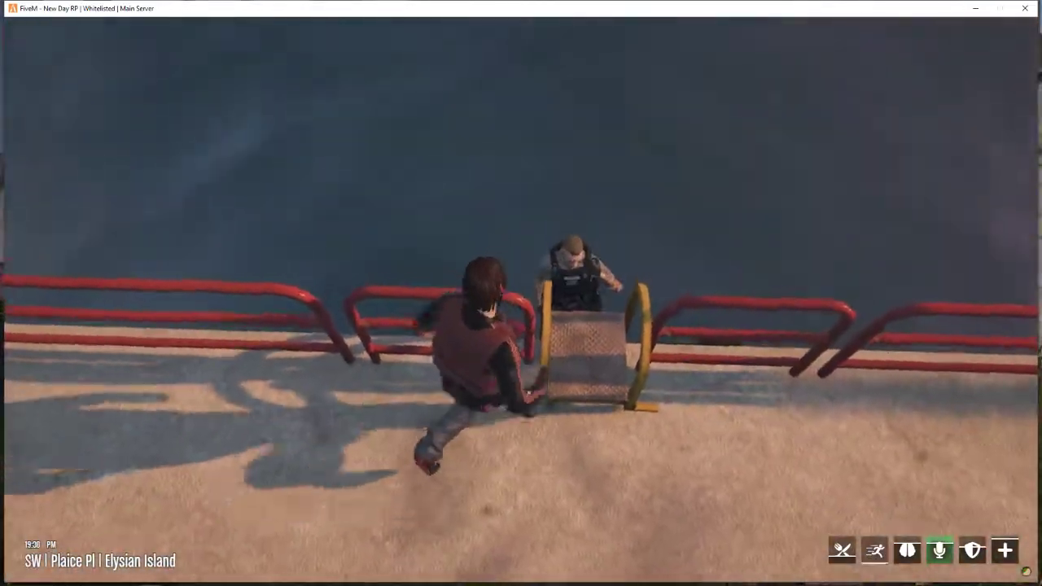
{"action": "key", "text": "w"}
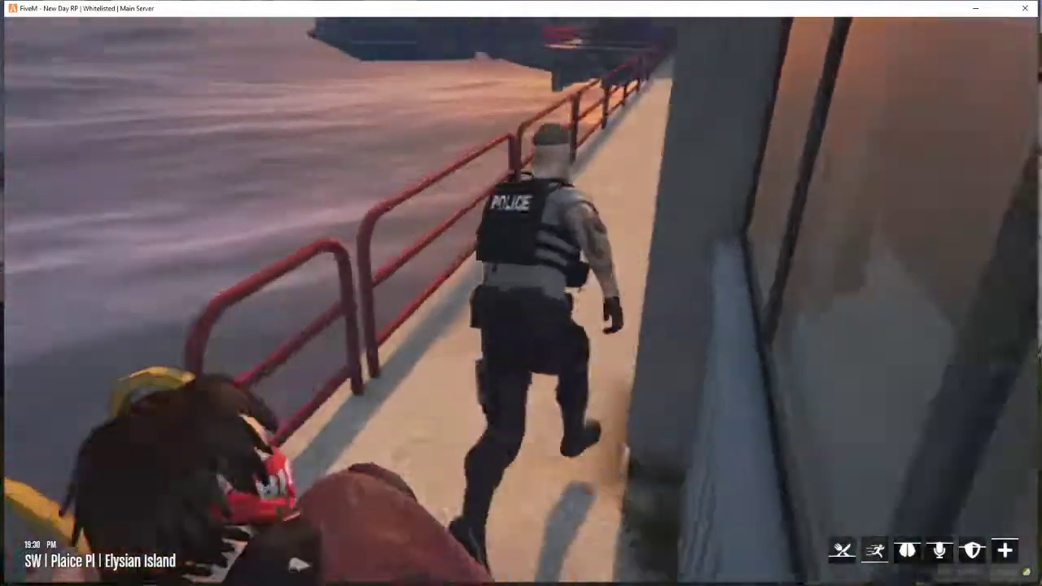
{"action": "key", "text": "w"}
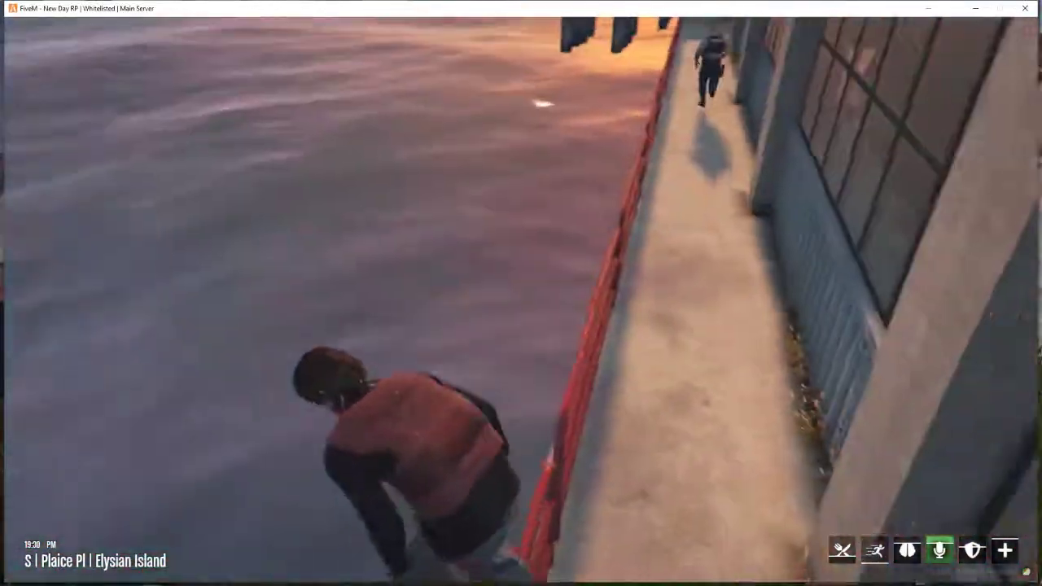